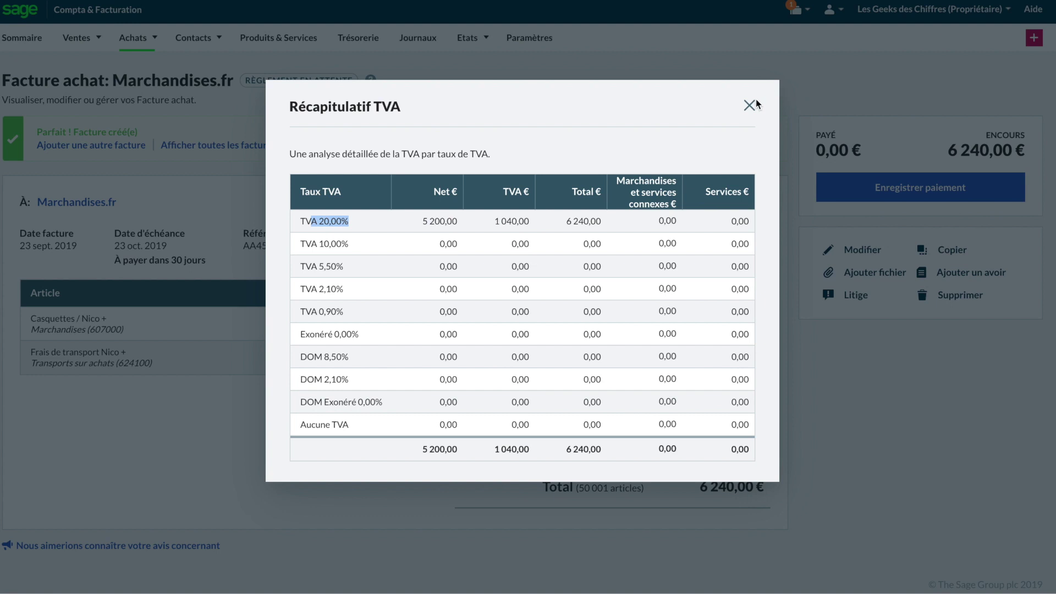
Close the VAT summary, open the Compte de résultat synthétique and review the account detail behind Achats de marchandises.
click(748, 104)
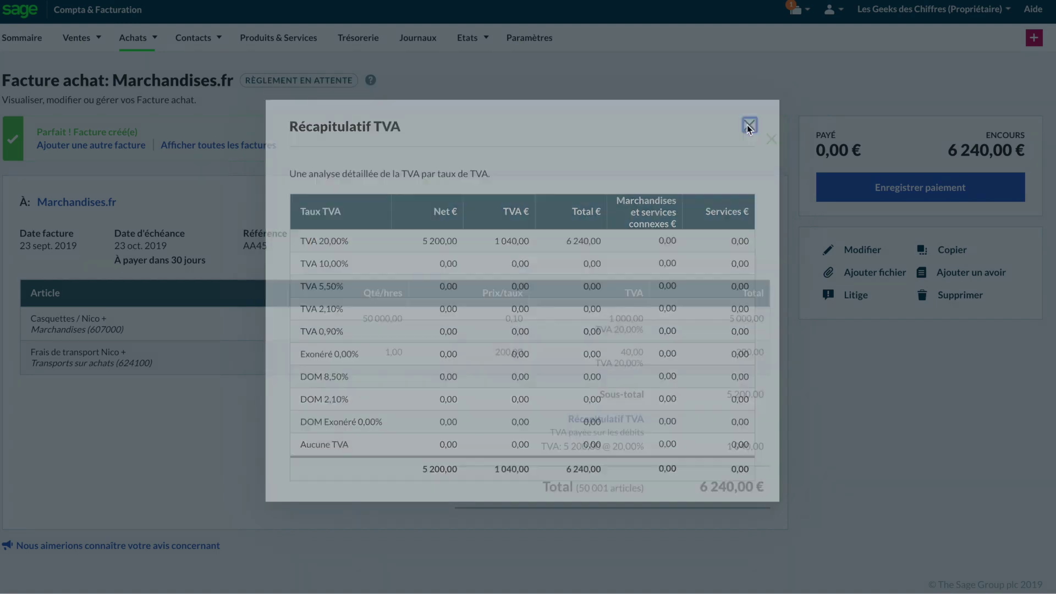
mouse_move(468, 38)
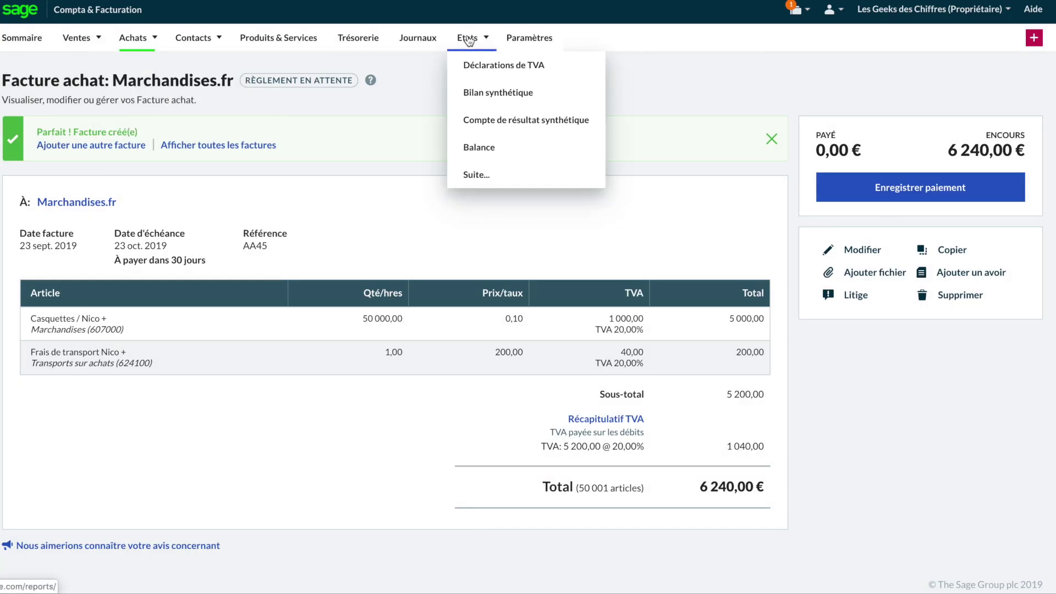
click(497, 122)
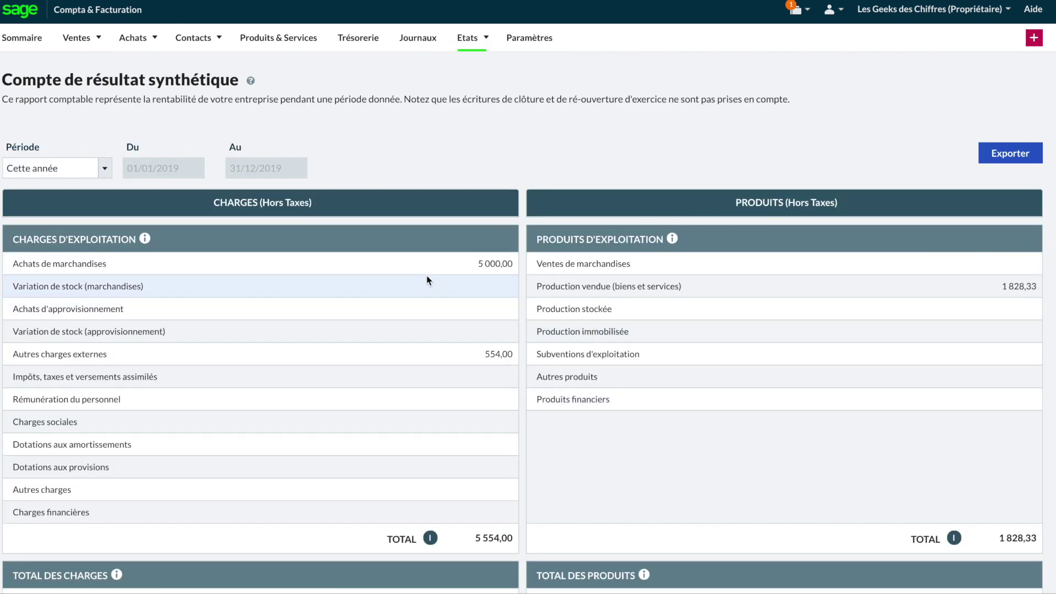
drag(477, 263, 514, 265)
click(512, 264)
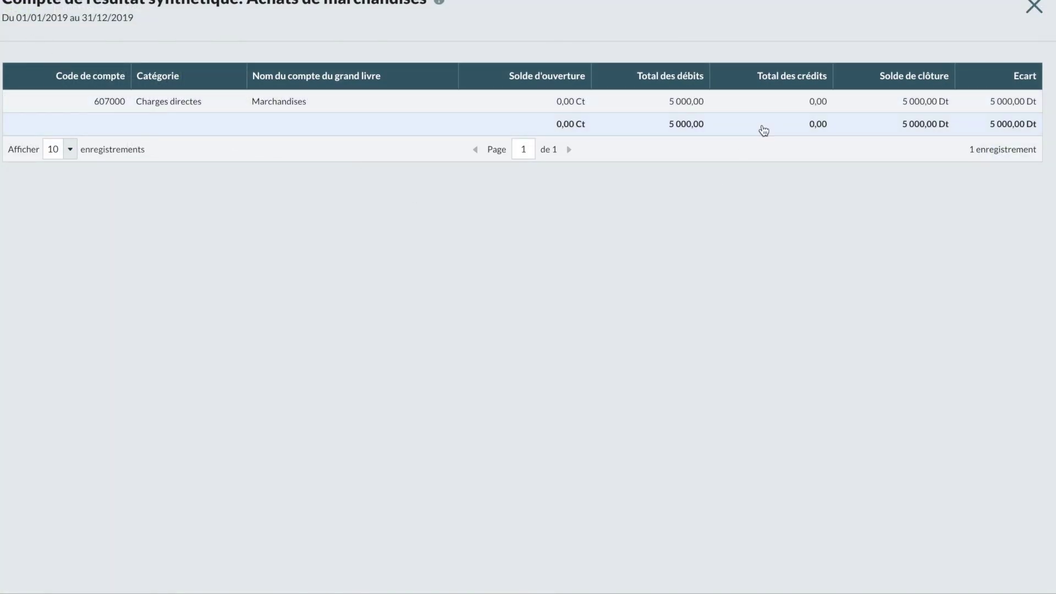
click(1034, 8)
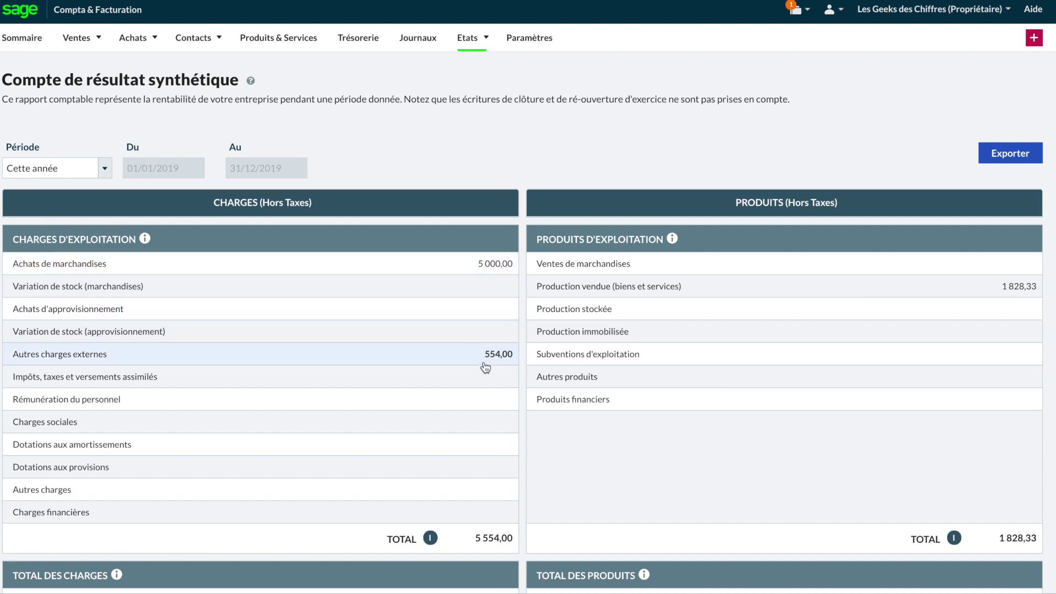
Review the account detail behind Autres charges externes in the income statement, including the Transports sur achats row.
scroll(505, 416, down, 1)
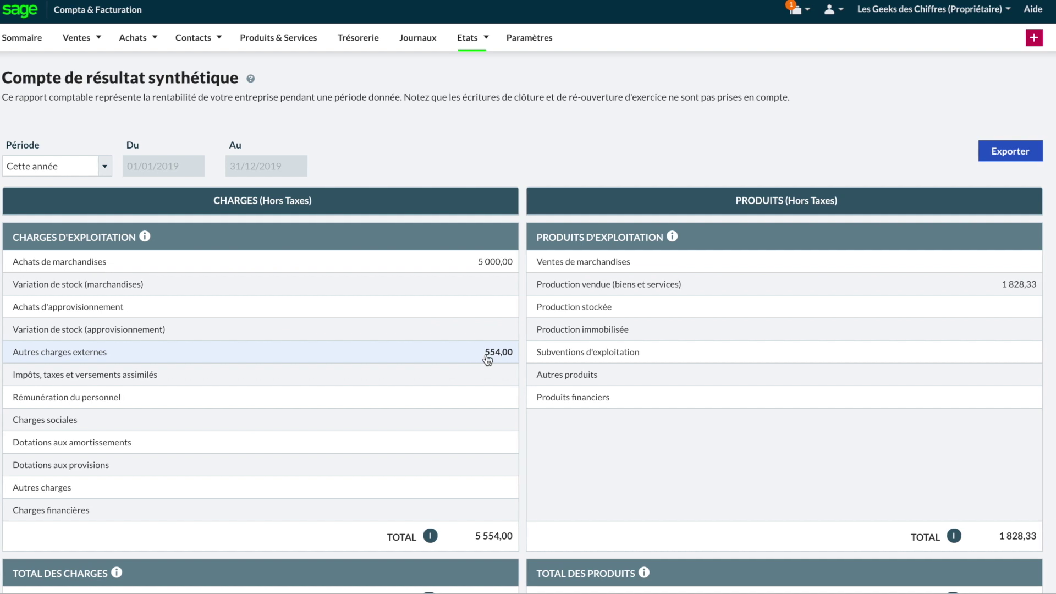
click(465, 354)
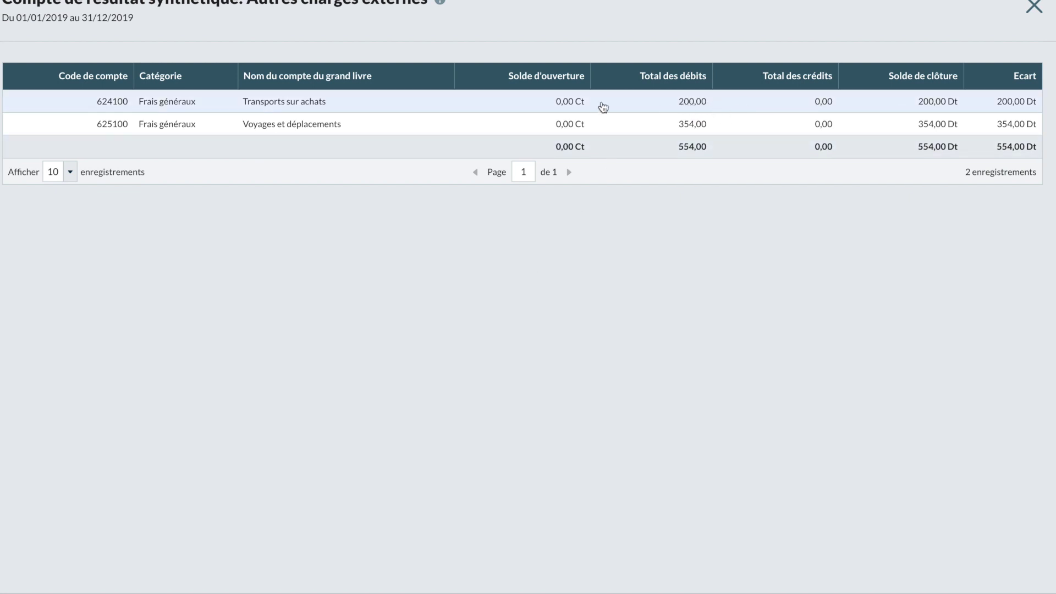
drag(74, 113, 1034, 113)
click(1034, 14)
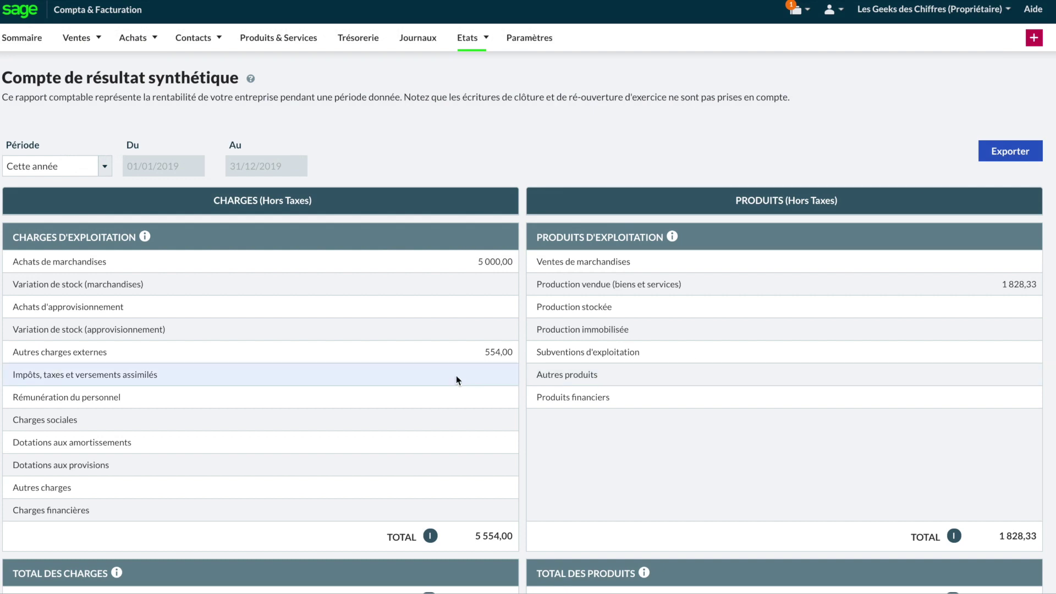
scroll(437, 391, down, 3)
scroll(437, 391, down, 2)
scroll(437, 392, up, 5)
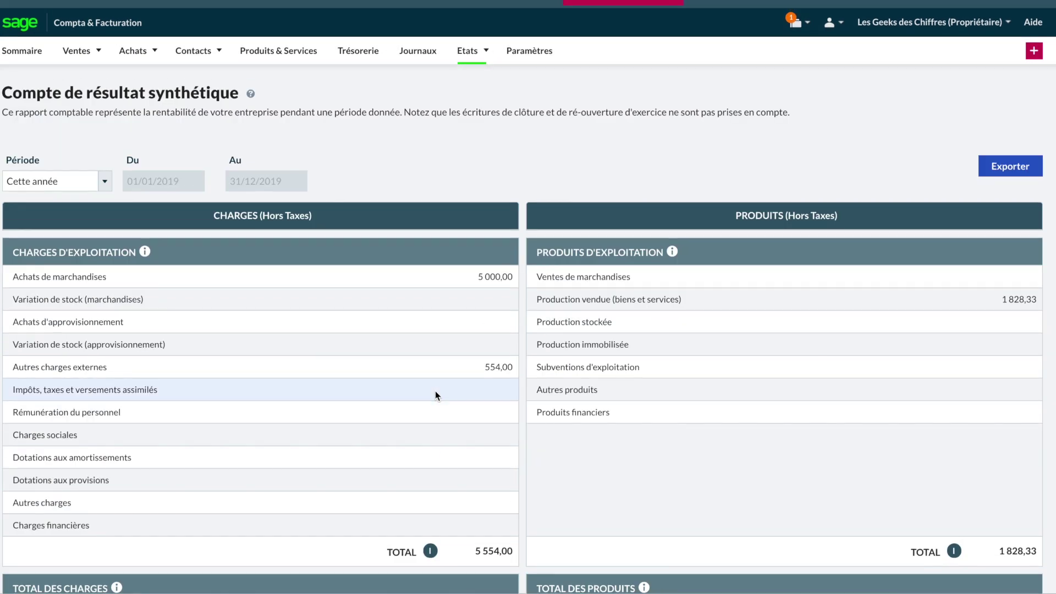
In the Bilan synthétique, review Fournisseurs et comptes rattachés and compare the Autres receivables with the VAT line of the accounting entry slide.
mouse_move(482, 52)
click(499, 92)
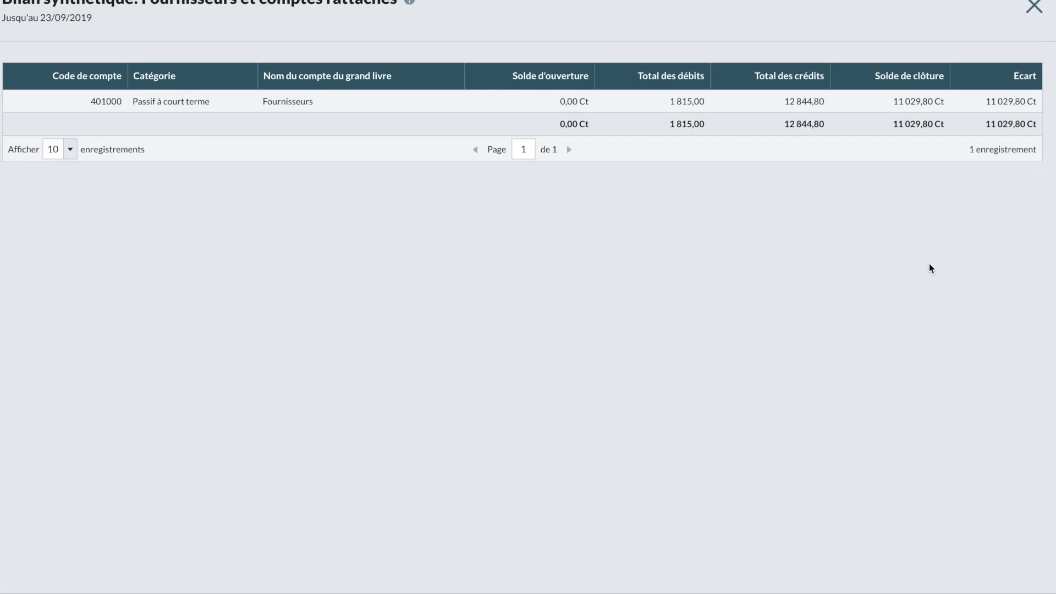
click(1033, 8)
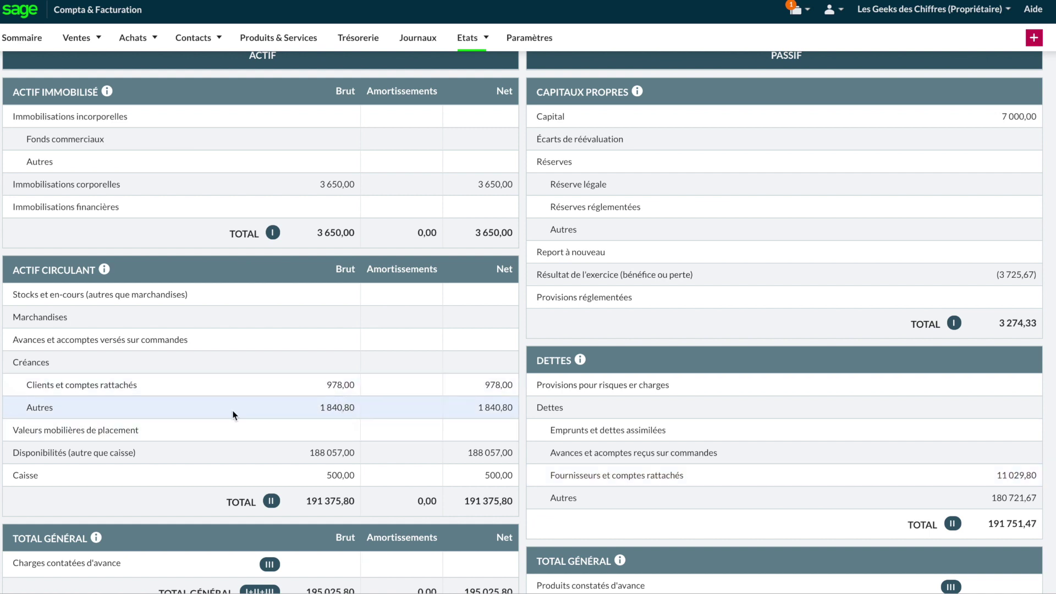
click(322, 417)
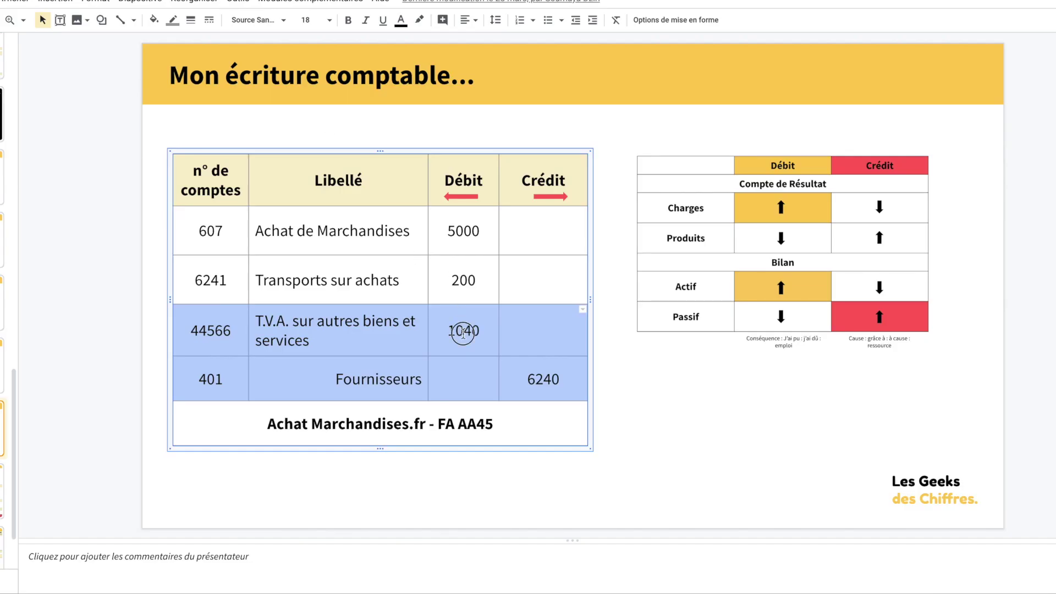
click(464, 331)
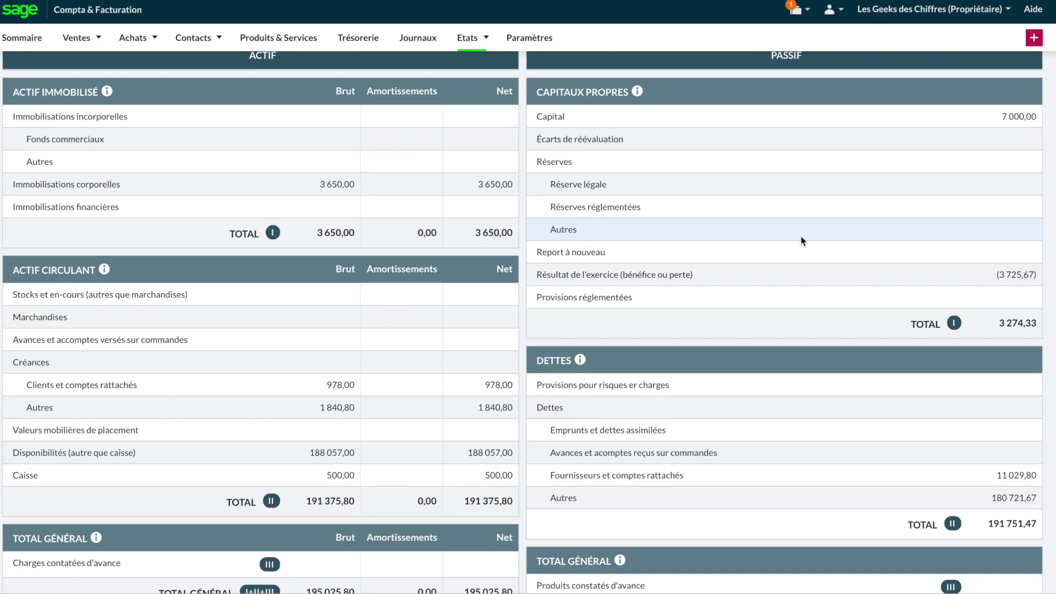
scroll(811, 252, up, 3)
mouse_move(88, 54)
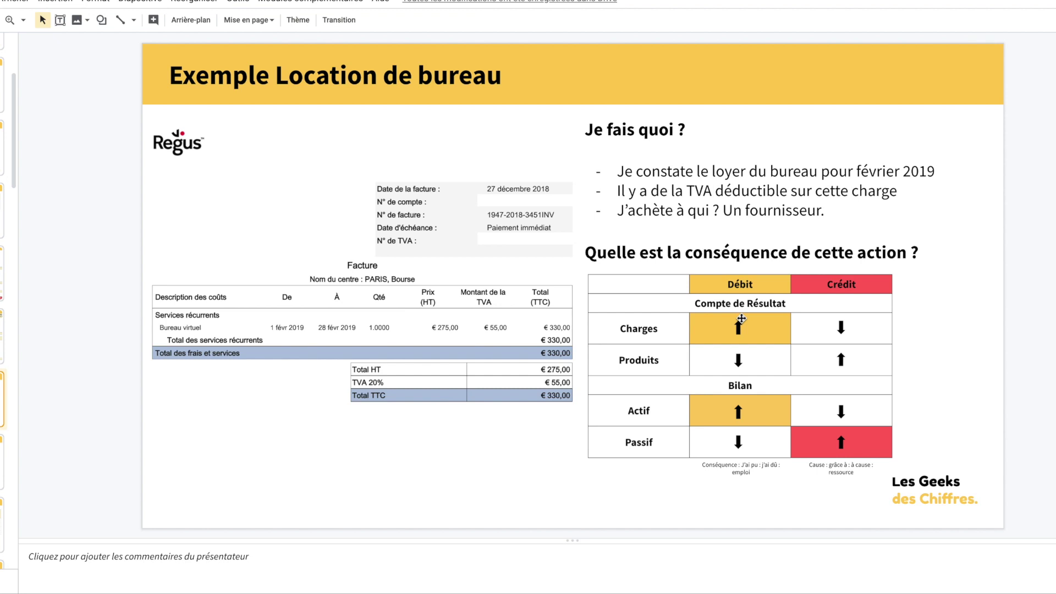
Switch to Google Slides and examine the Regus invoice and the operation's description on the "Exemple Location de bureau" slide.
click(503, 76)
click(203, 137)
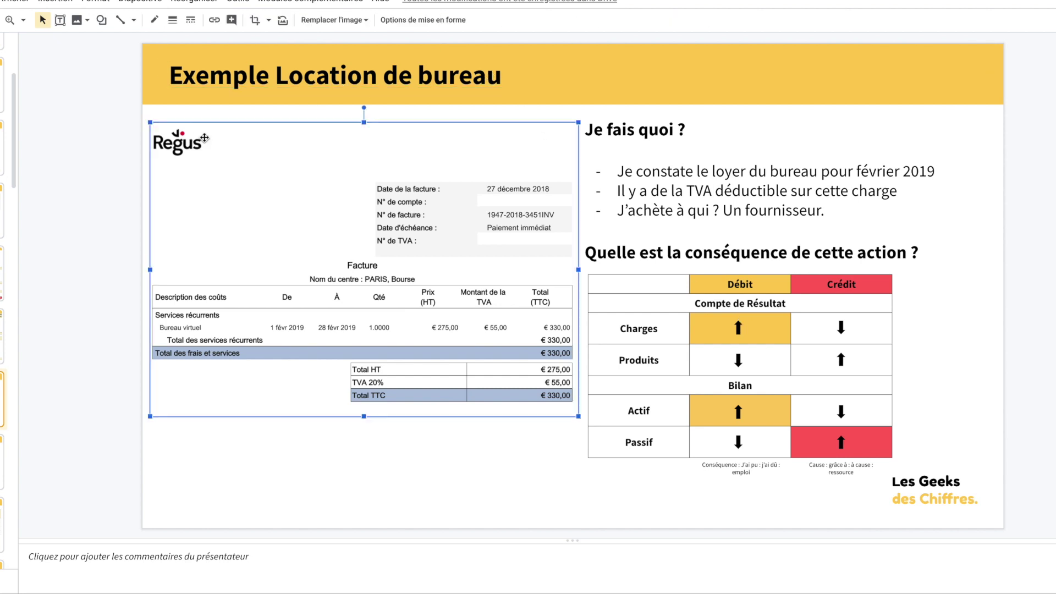
click(258, 467)
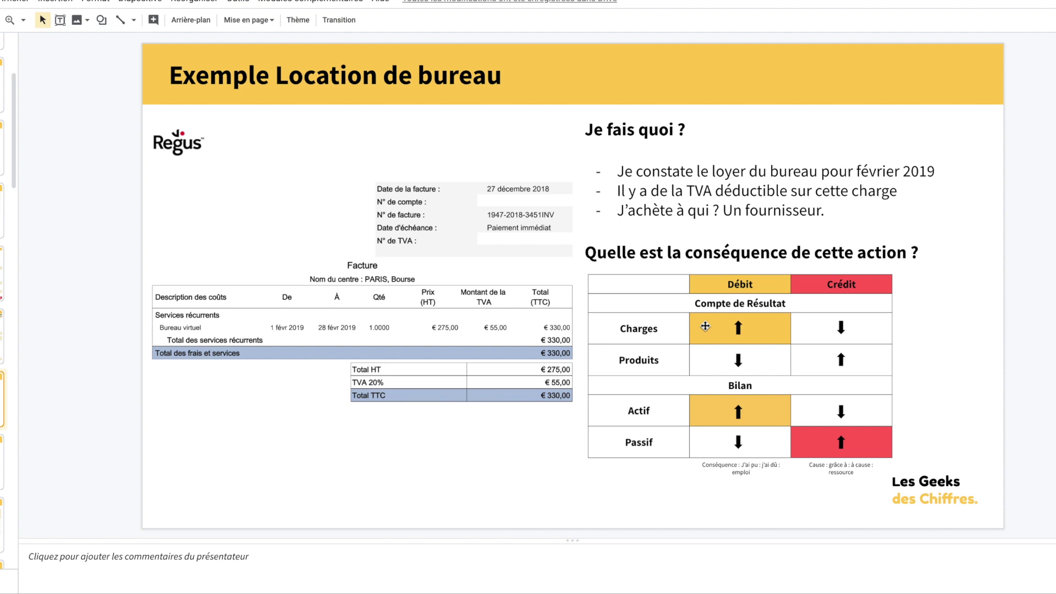
click(752, 156)
drag(689, 172, 845, 172)
click(915, 172)
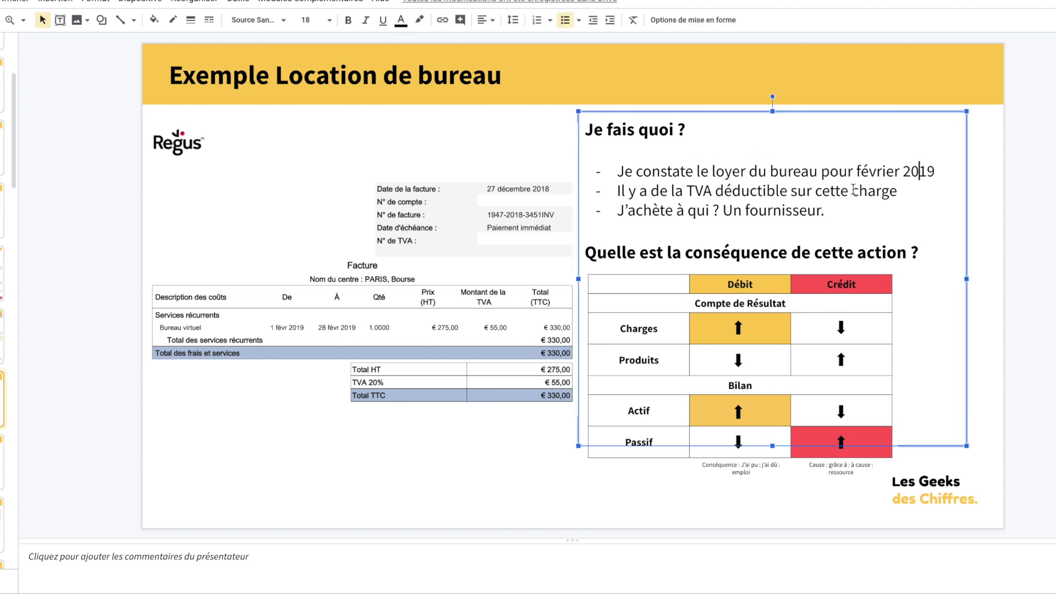
drag(629, 191, 850, 200)
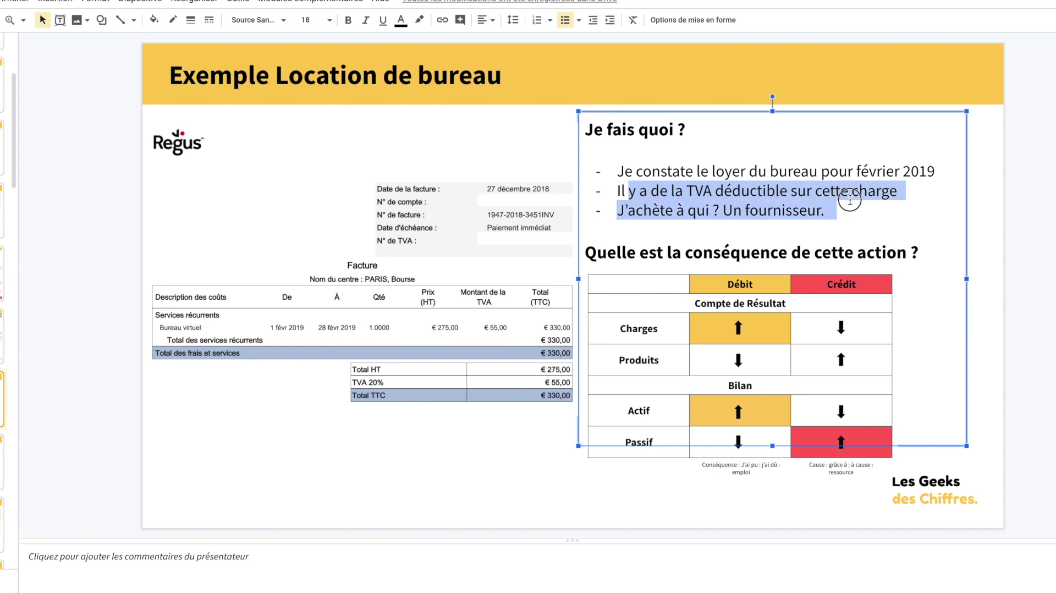
click(714, 211)
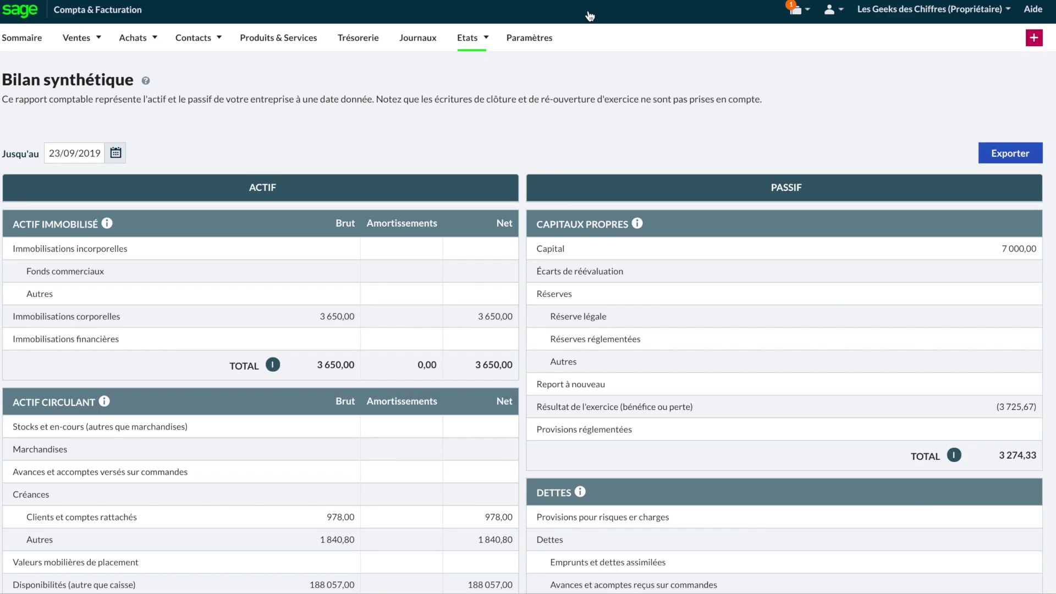
Return to Sage and start a new purchase invoice from Factures d'achats, checking the Regus example slide for its details.
mouse_move(134, 38)
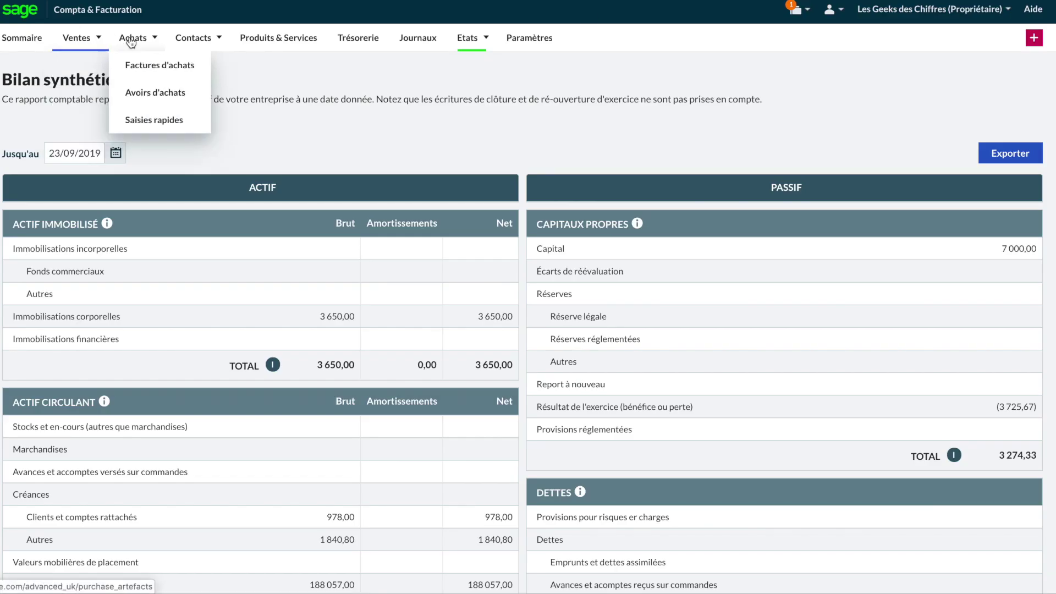
click(153, 76)
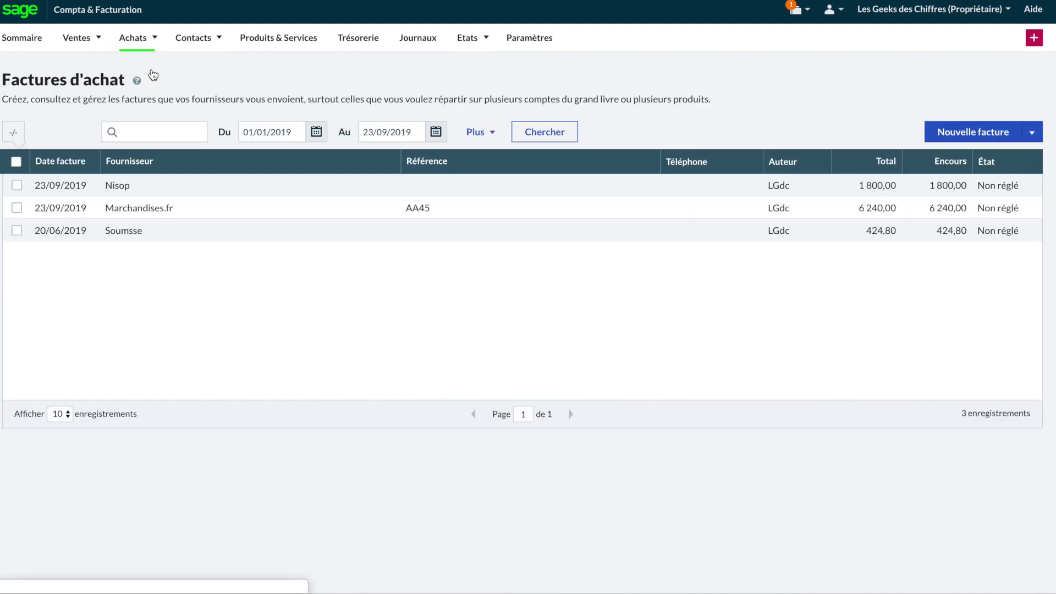
click(986, 131)
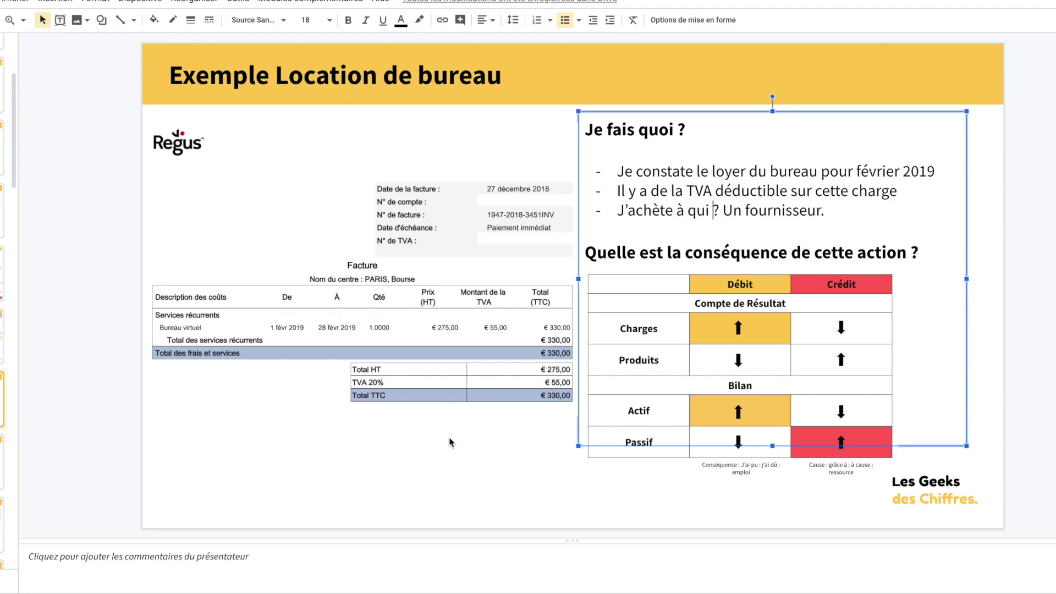
click(466, 480)
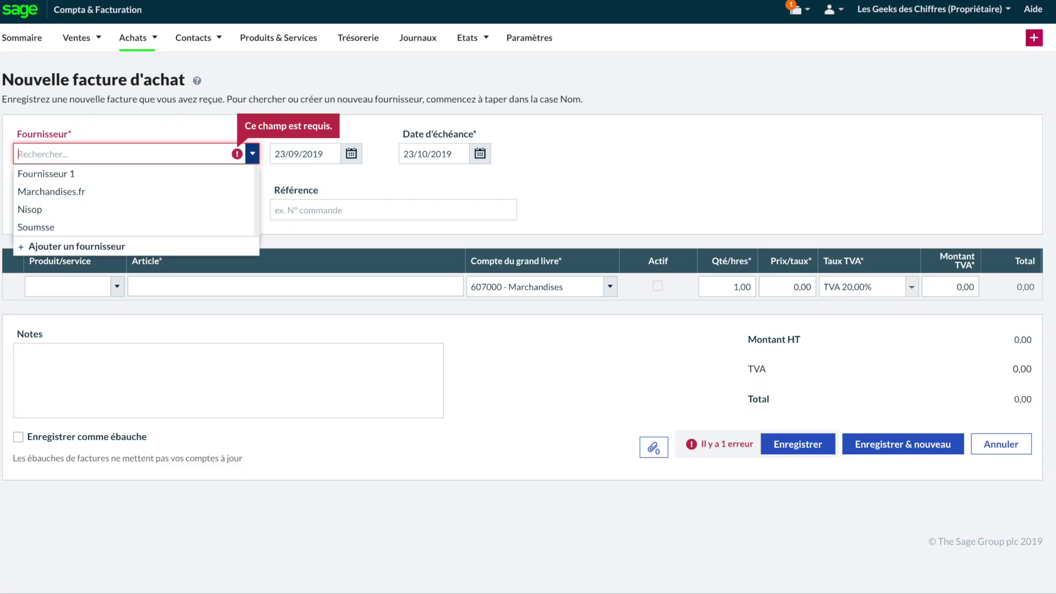
click(609, 285)
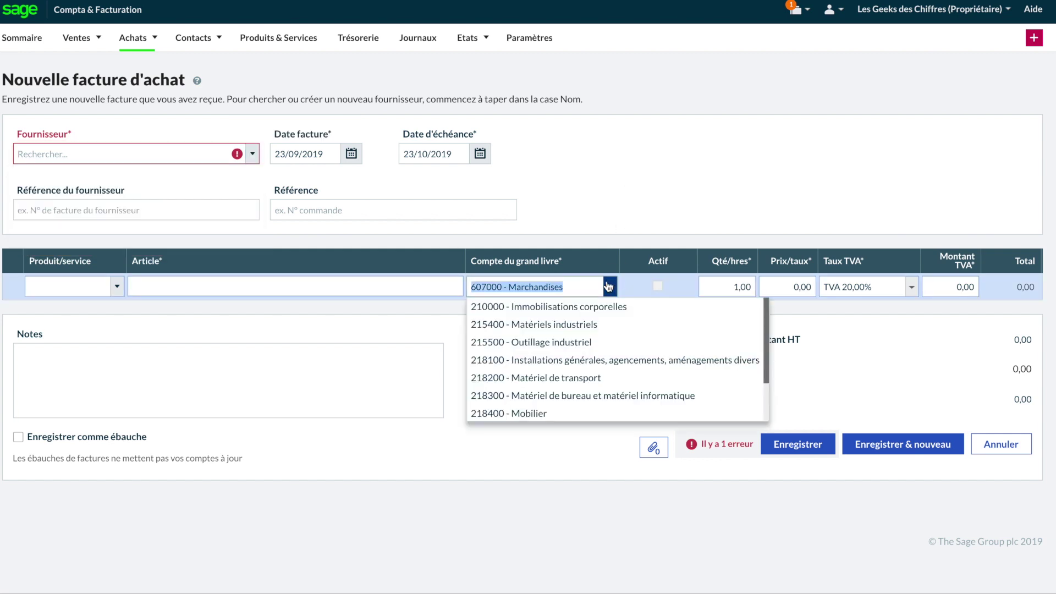
Add a new supplier from the invoice's supplier field and enter Regus as its company name.
click(199, 162)
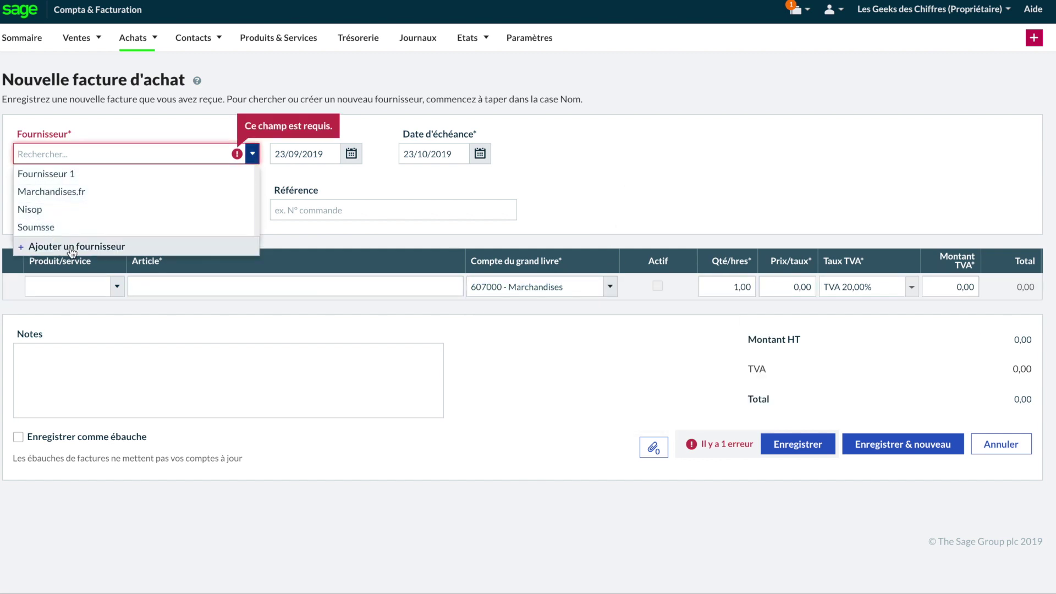
key(Escape)
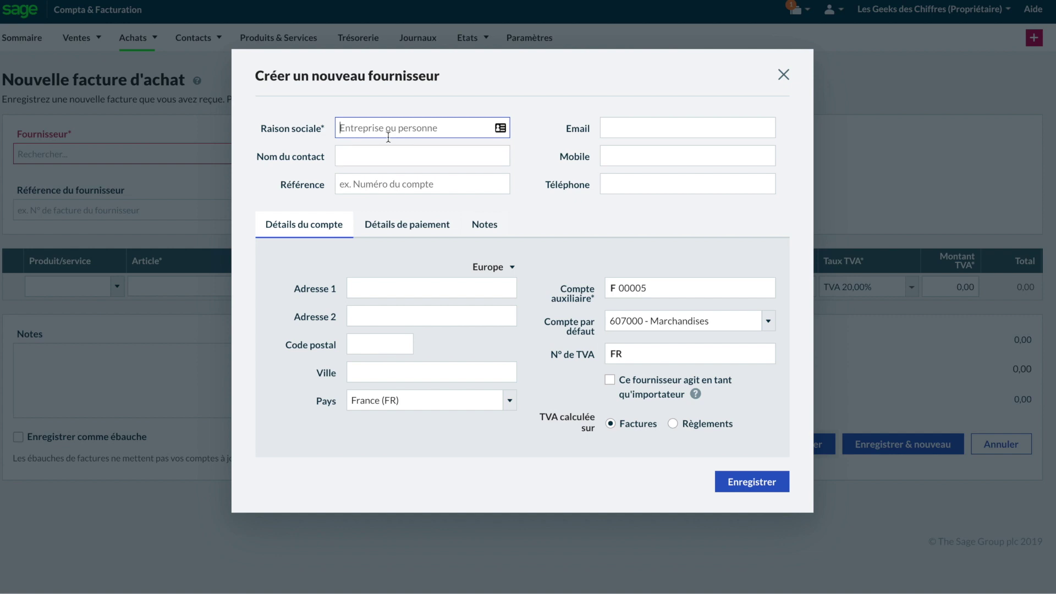
text(Reg)
key(Tab)
key(Tab)
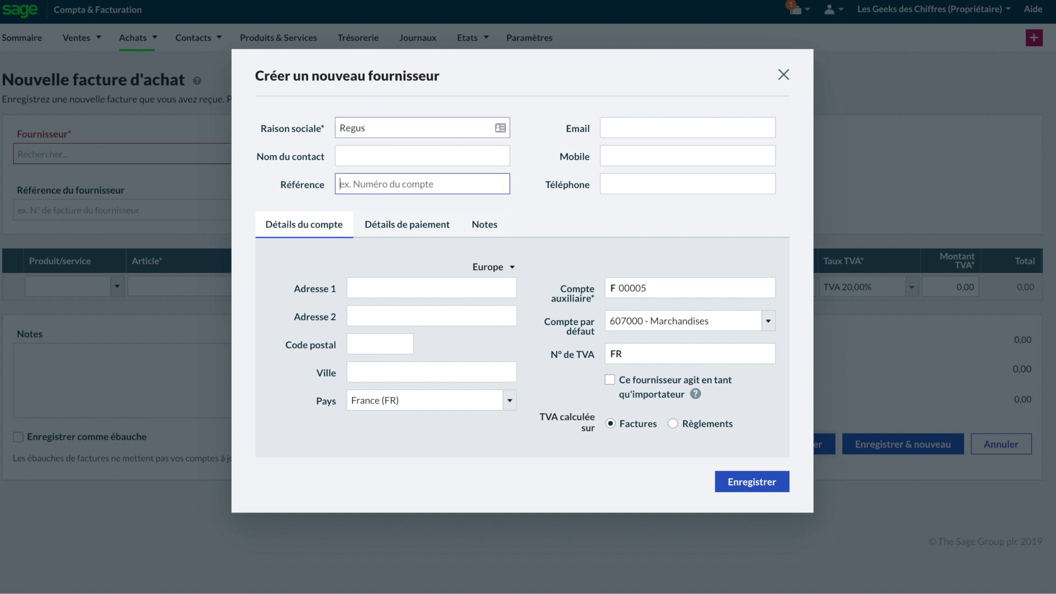
Set the new supplier's default account to 613000 - Locations and save the supplier.
click(739, 319)
scroll(728, 365, down, 5)
scroll(723, 366, down, 6)
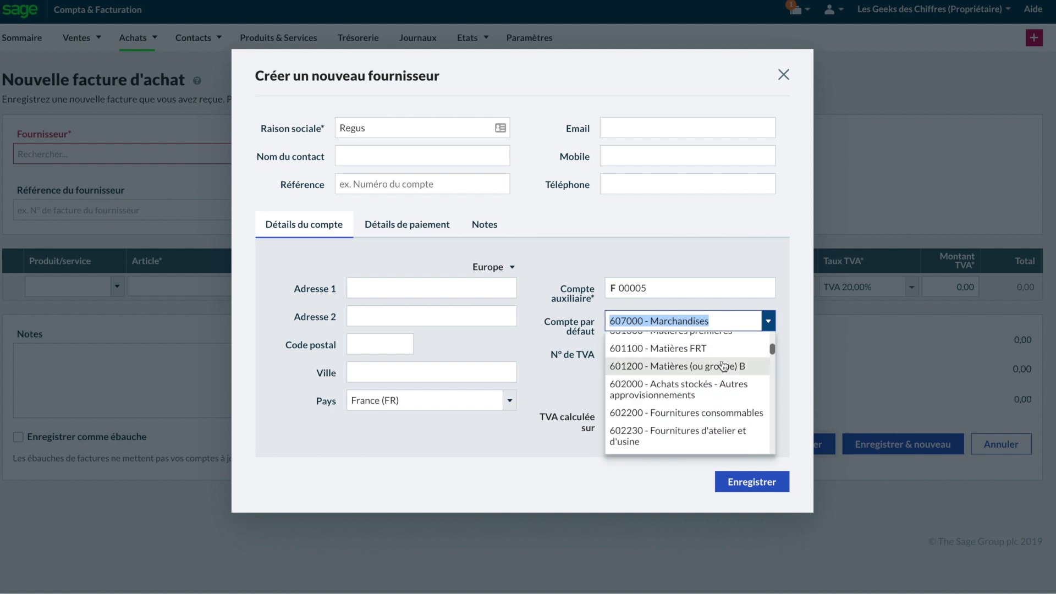
scroll(724, 367, down, 5)
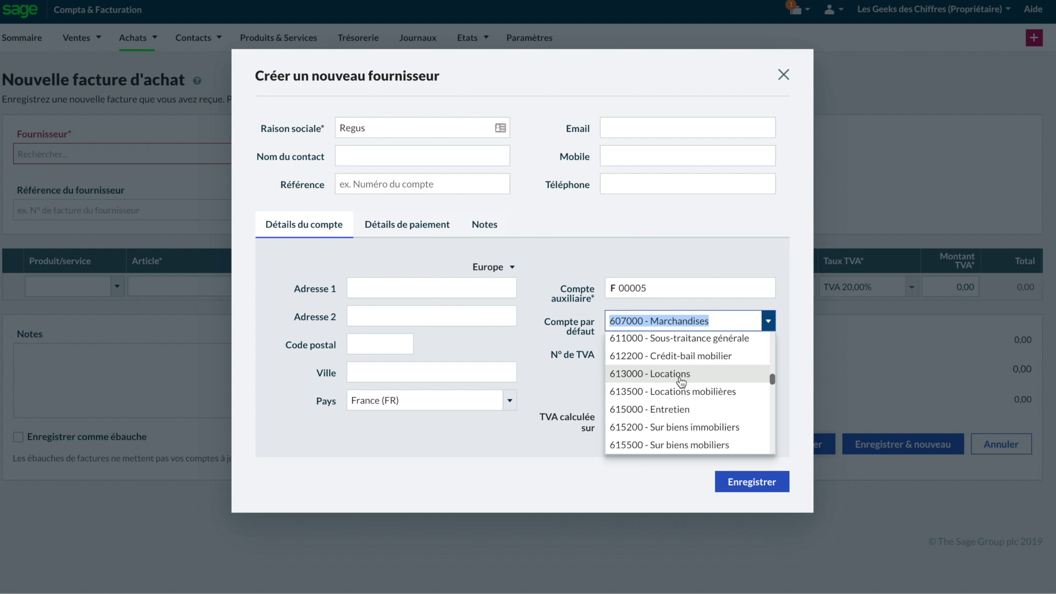
click(691, 380)
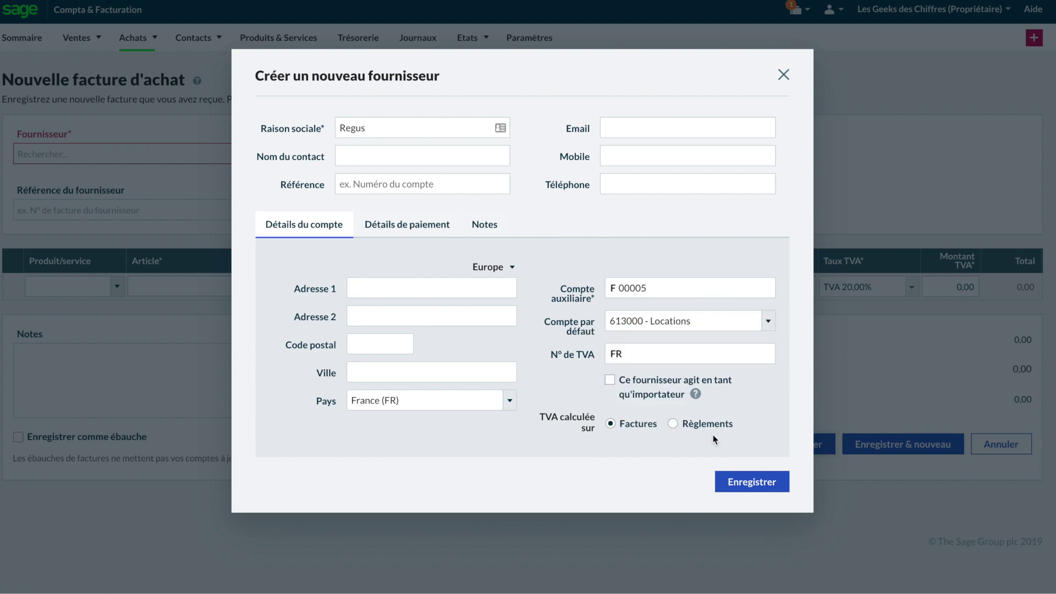
click(752, 480)
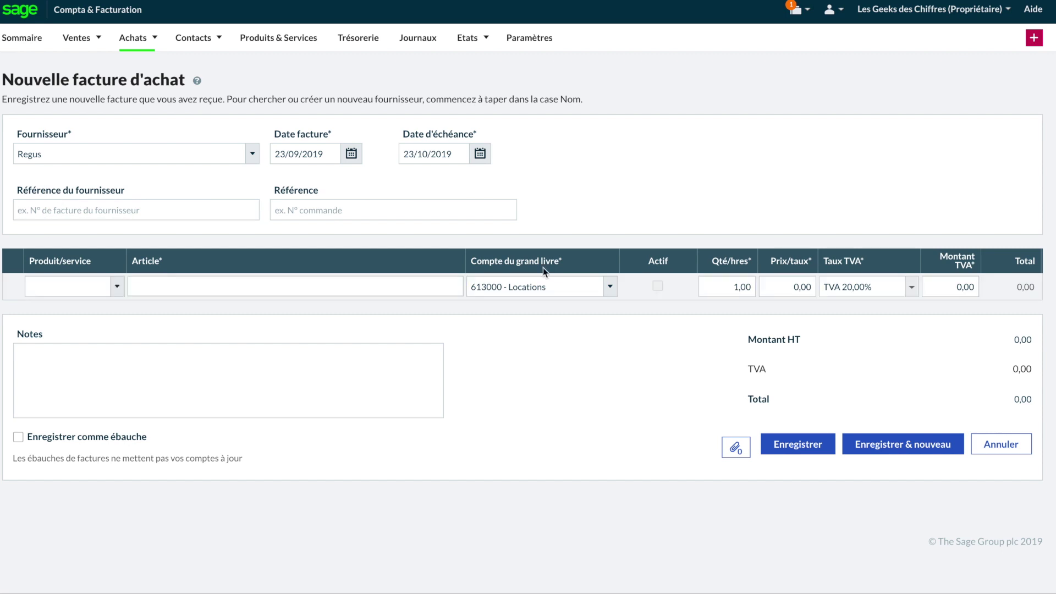
Set the price of the first invoice line to 275,00 and try to save the invoice.
click(779, 285)
text(275)
key(Tab)
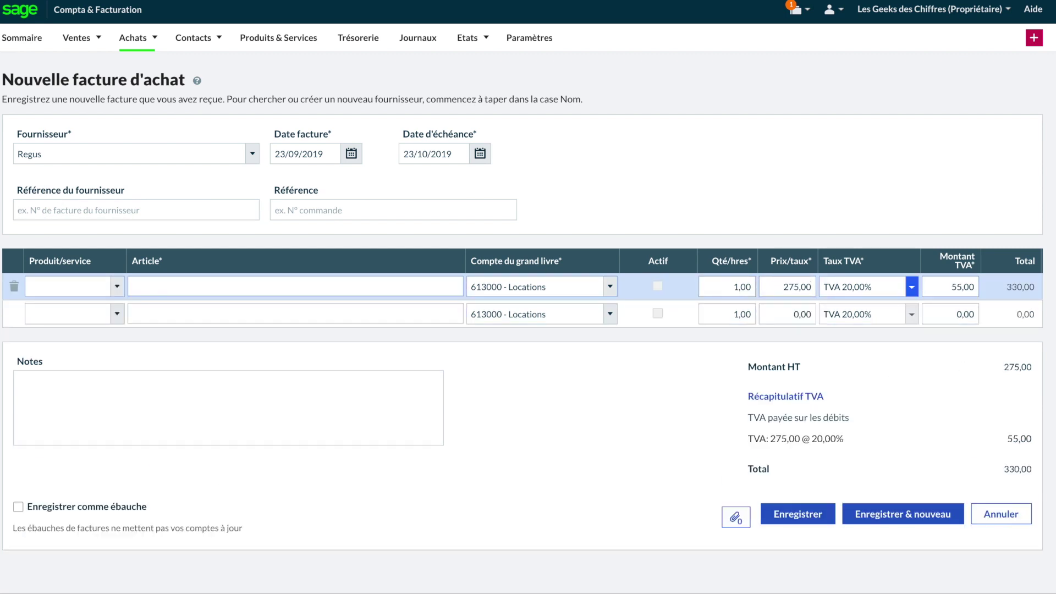
click(802, 514)
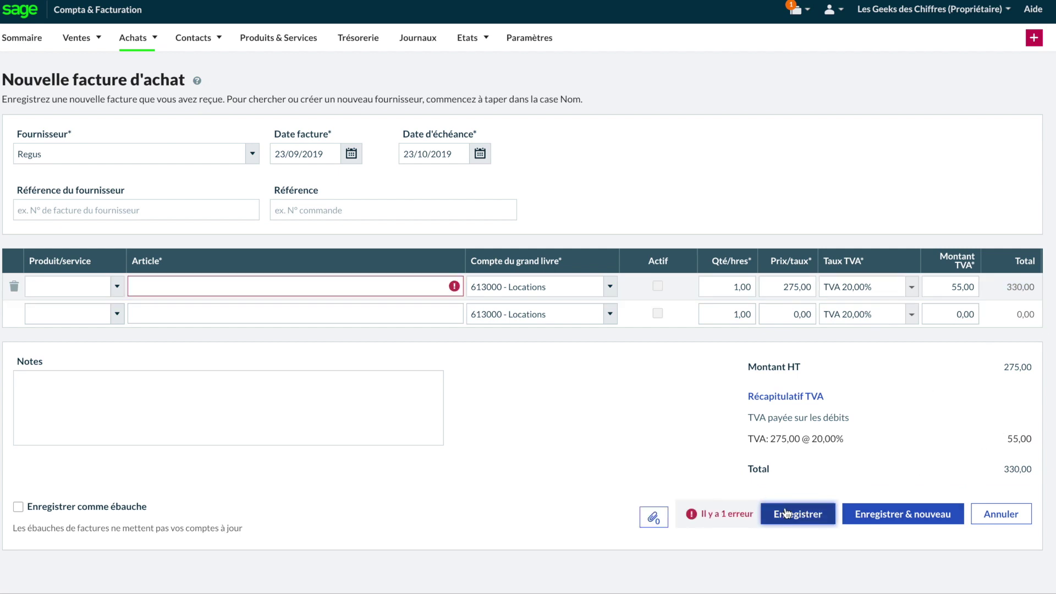
Enter "Regus loyer..." as the article description of the first invoice line.
click(414, 284)
text(Regus loyer)
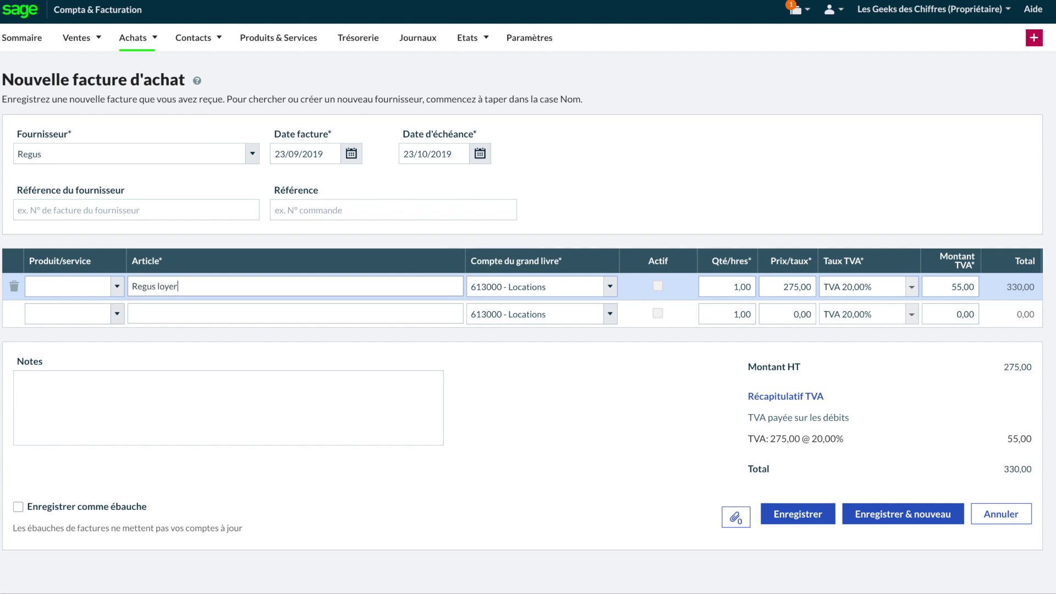
text(...)
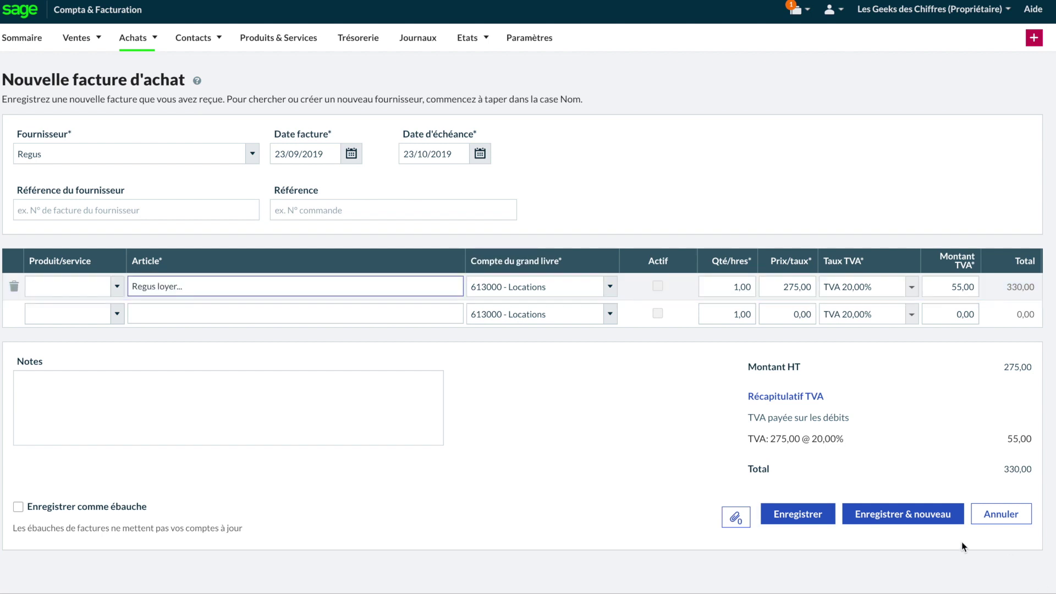
Save the Regus purchase invoice and review the accounts used for it on the "Exemple Location de bureau" slides.
click(820, 515)
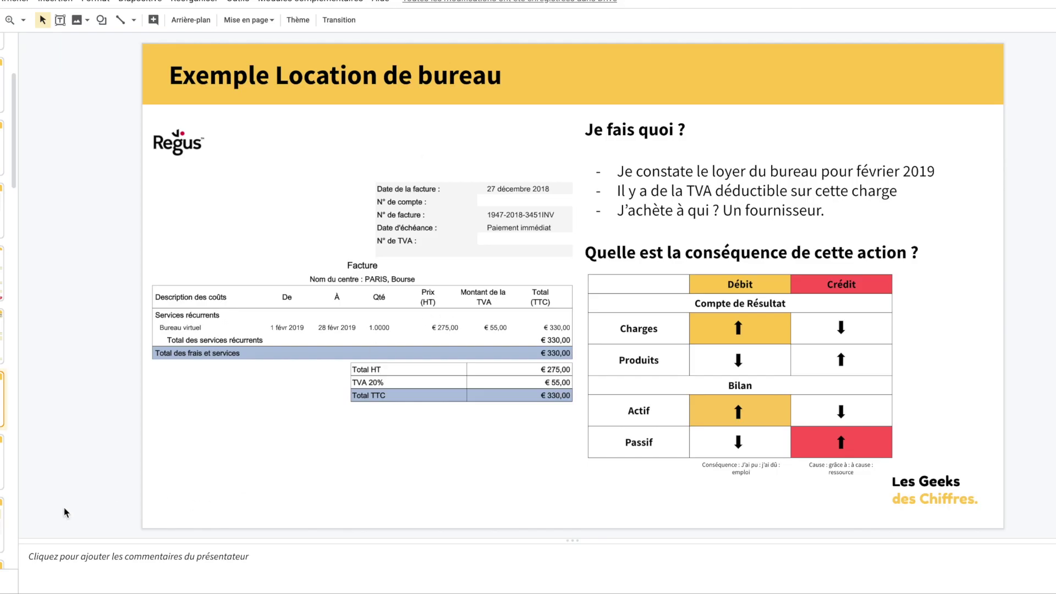
key(Down)
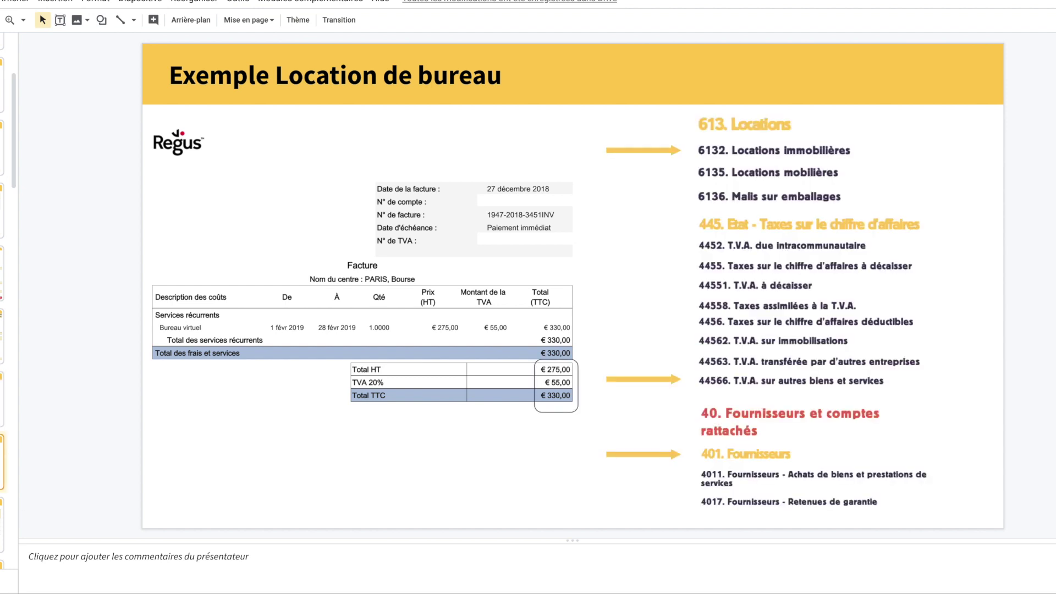
key(Down)
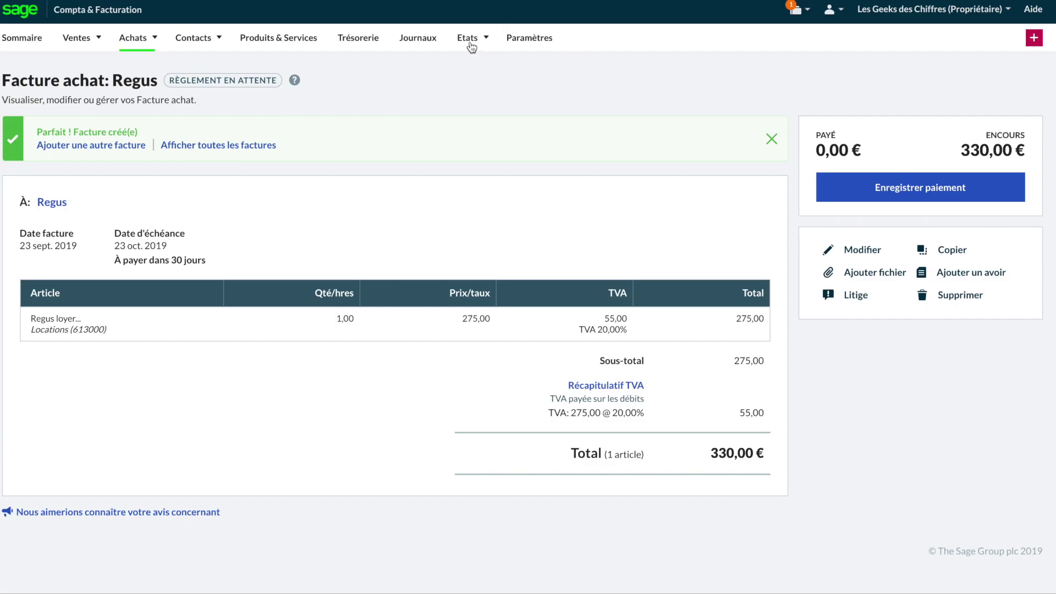
Open the Bilan synthétique report and examine its assets and the supplier debts.
click(469, 40)
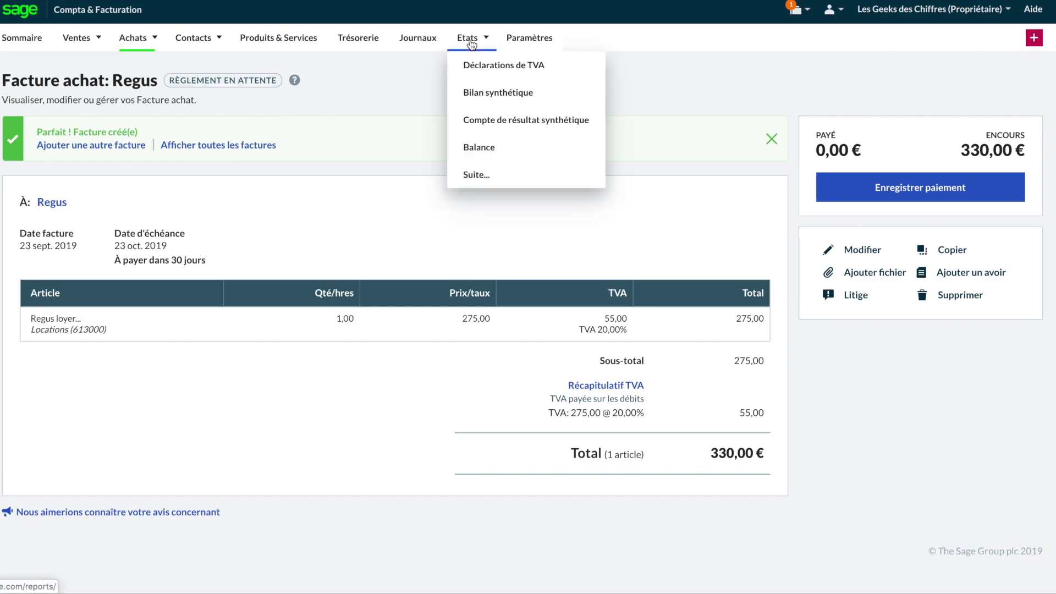
click(514, 97)
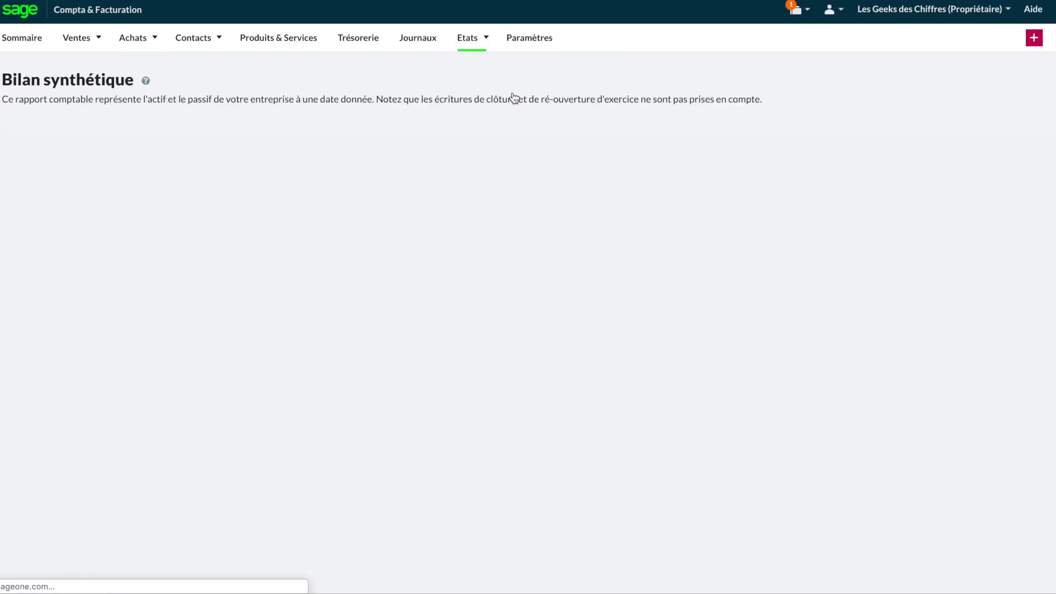
scroll(899, 431, down, 3)
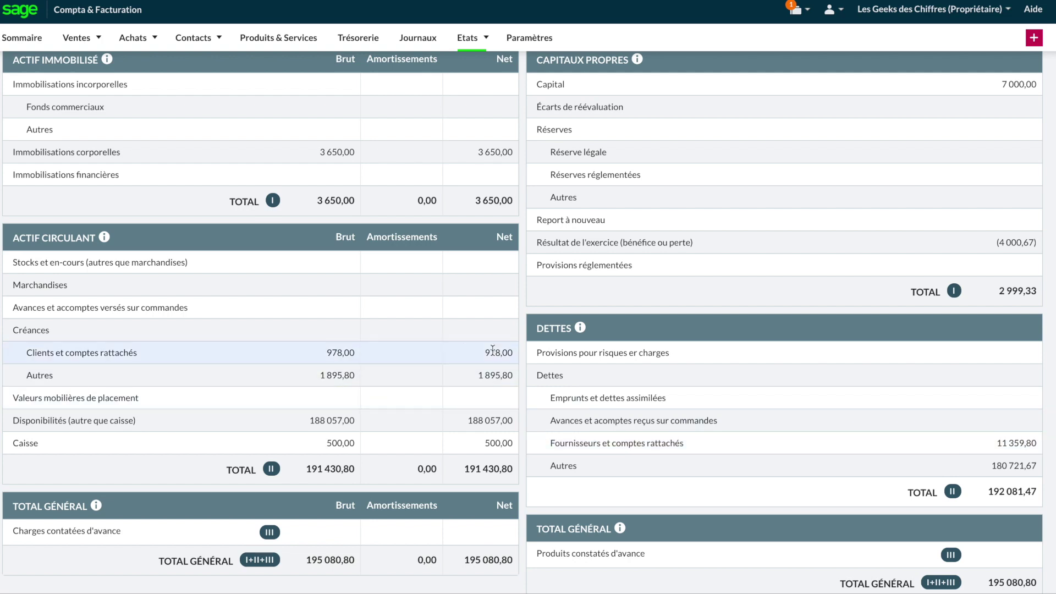
scroll(492, 350, up, 3)
Open the Compte de résultat synthétique and examine the external charges and the detail of Bénéfice ou perte.
click(467, 37)
click(505, 128)
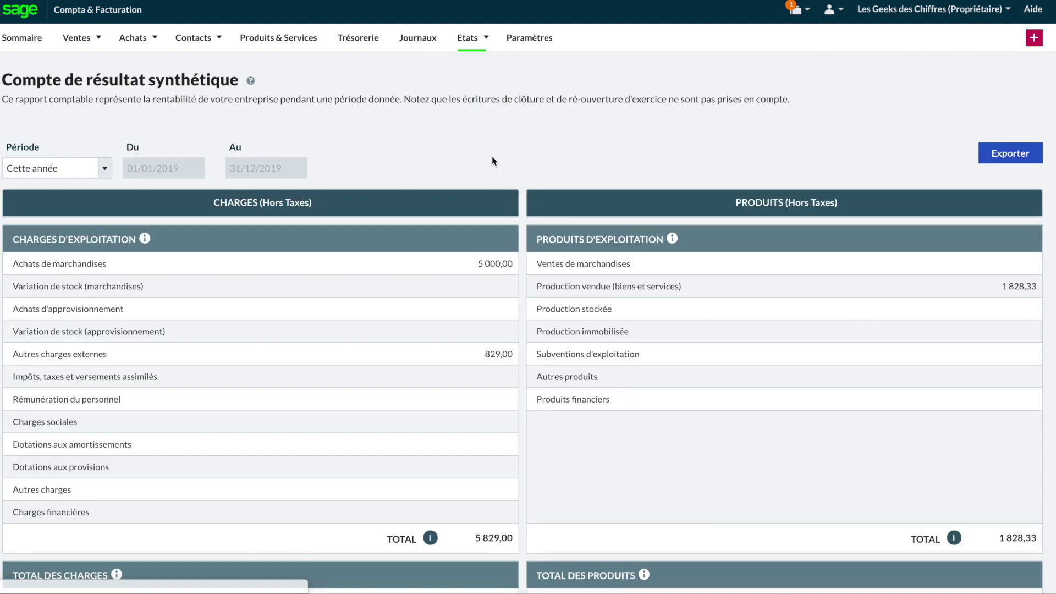
scroll(520, 330, down, 2)
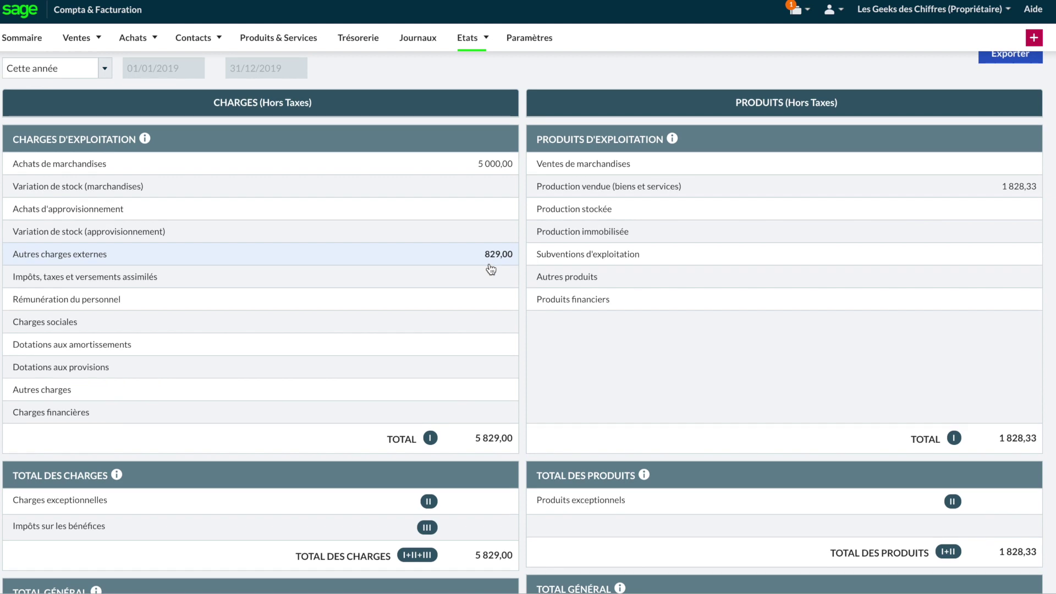
scroll(491, 268, down, 2)
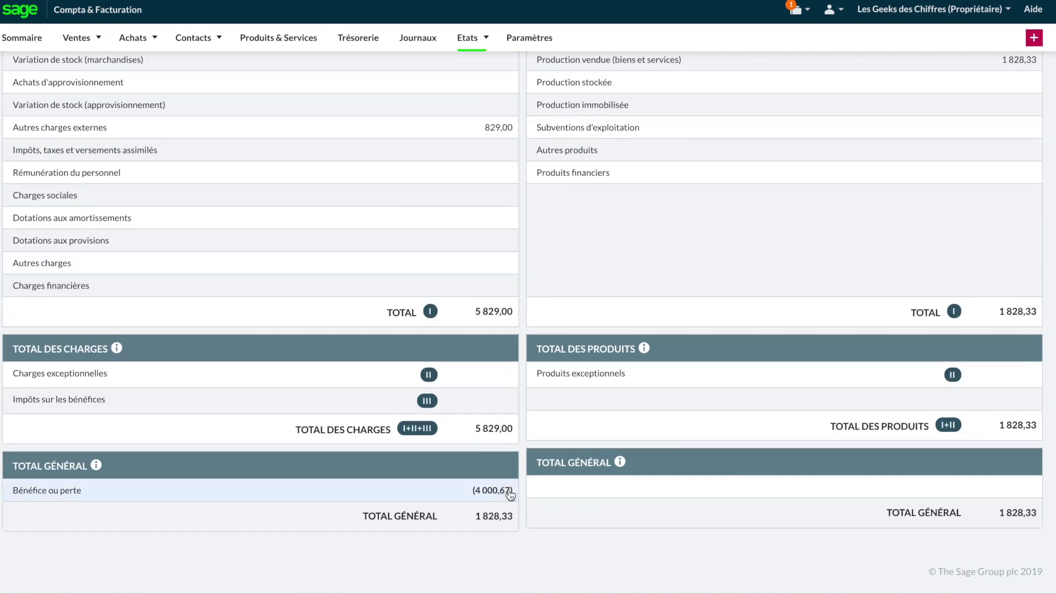
drag(512, 491, 474, 482)
click(479, 489)
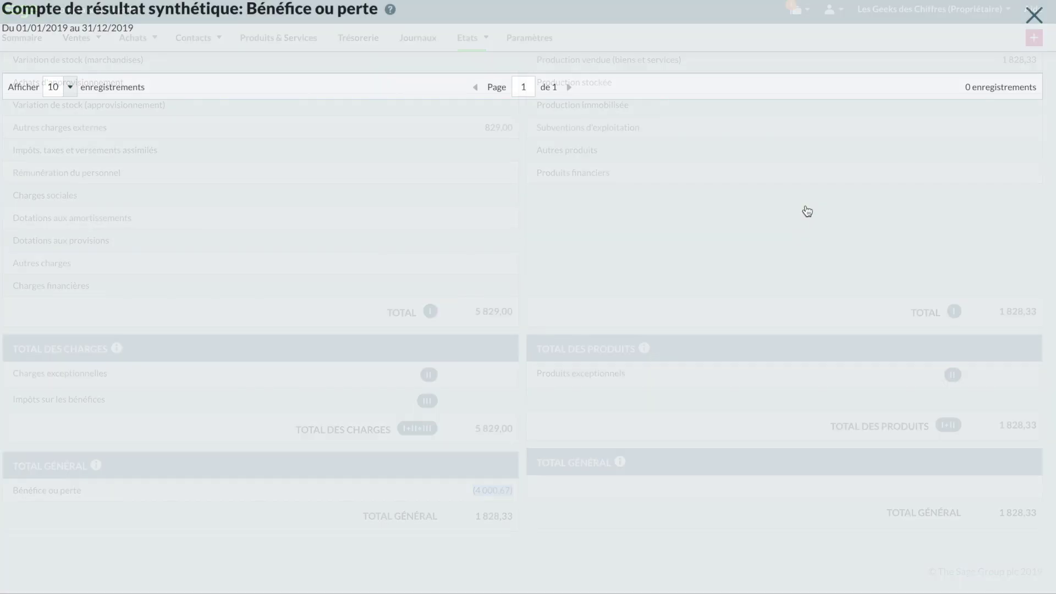
click(1029, 11)
scroll(479, 203, up, 5)
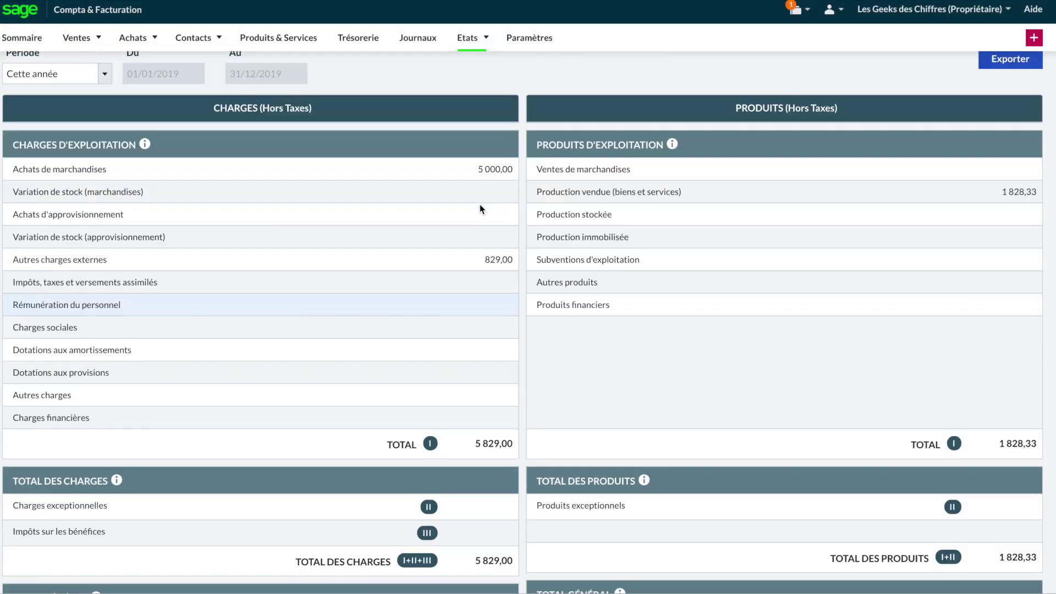
View the bank accounts overview and open the Marchandises.fr purchase invoice from the purchases list.
mouse_move(133, 43)
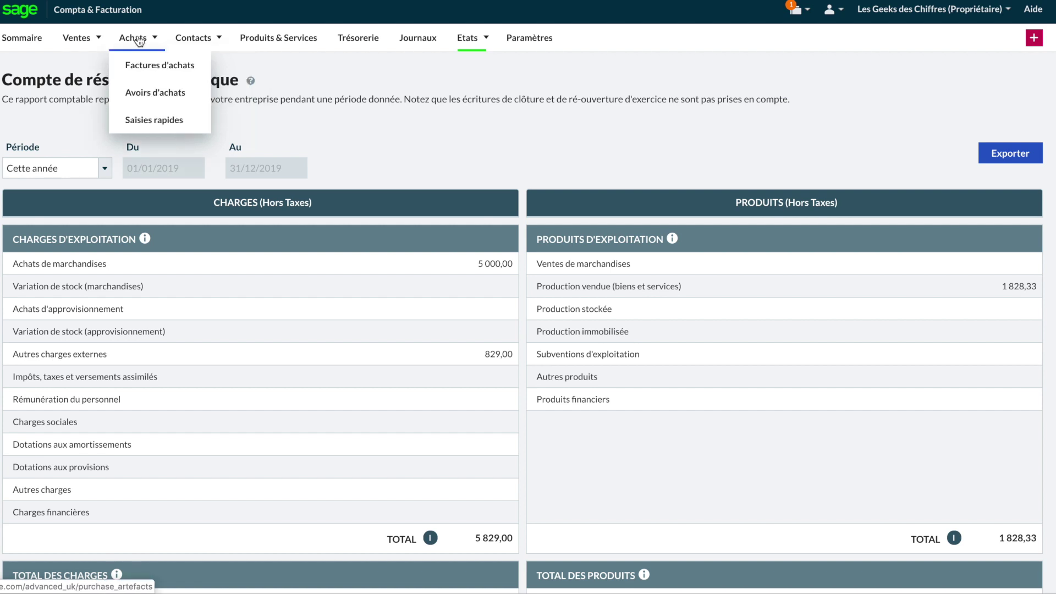
click(361, 42)
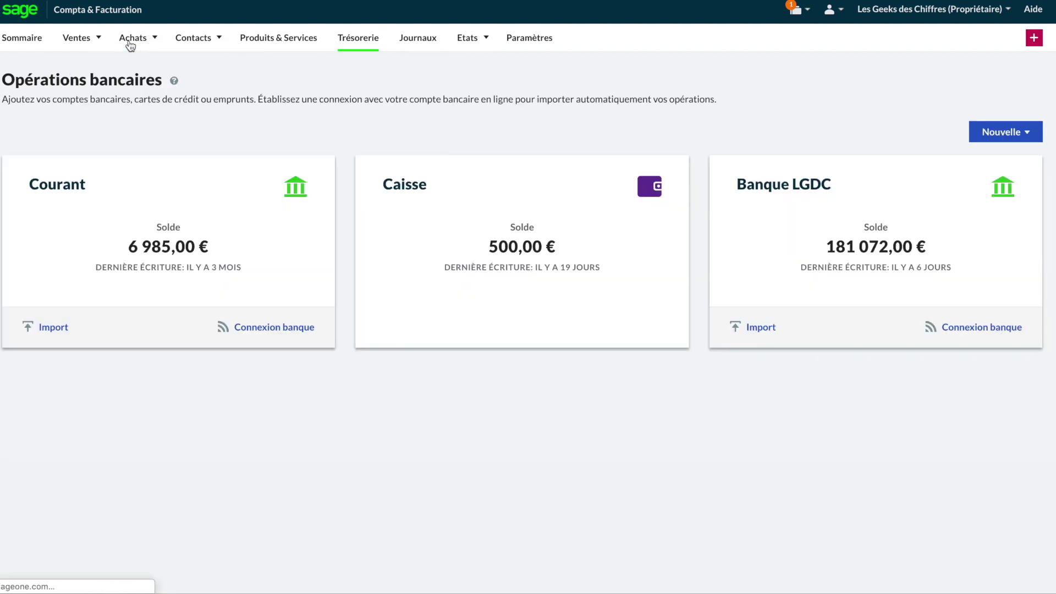
click(131, 46)
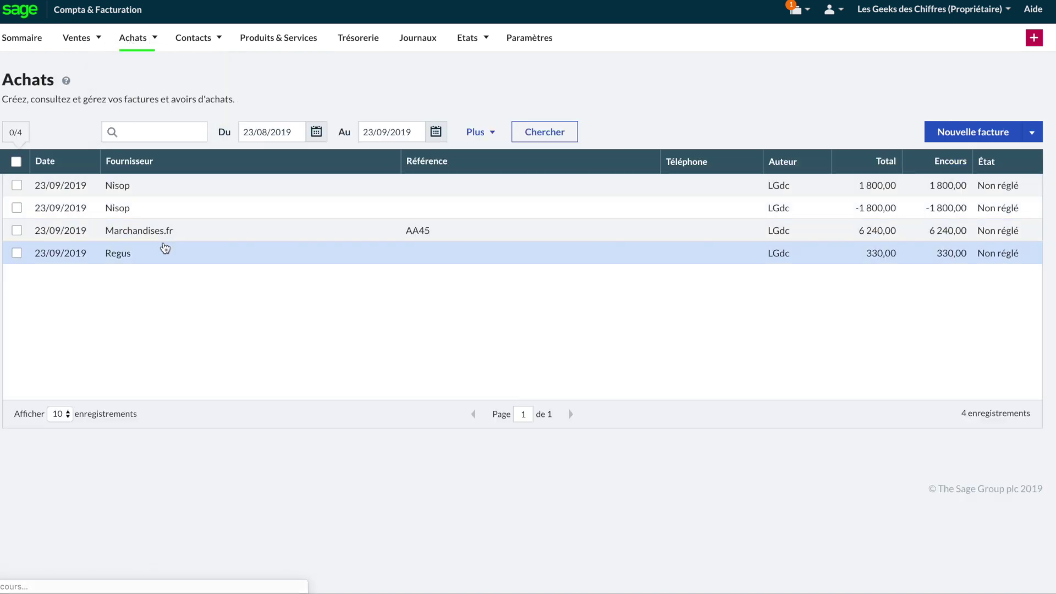
click(164, 234)
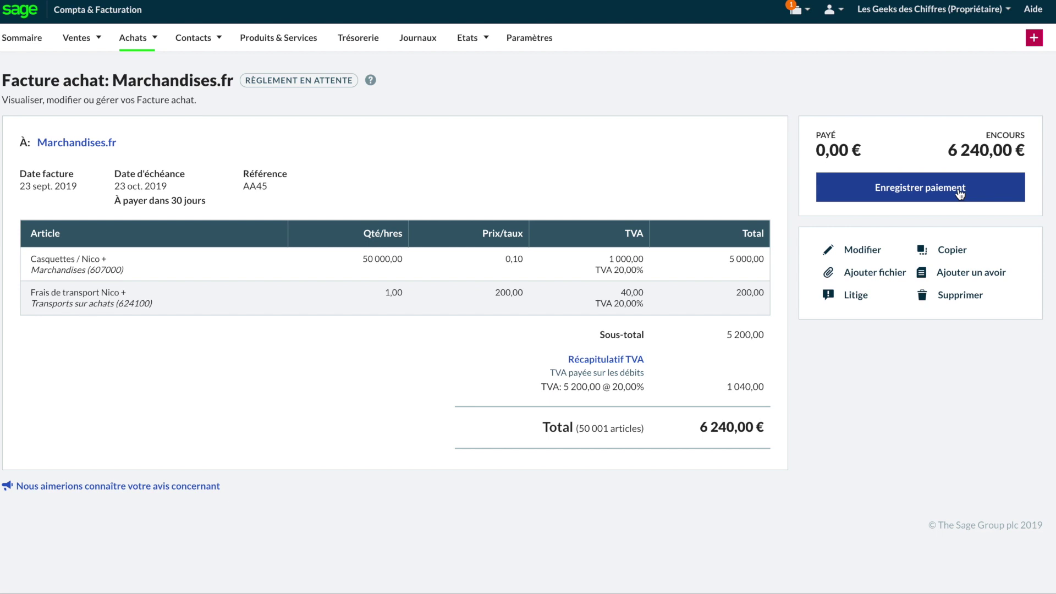
Record full payment of the Marchandises.fr invoice, paid with Banque LGDC (512001) by Virement Prélèvement.
click(924, 190)
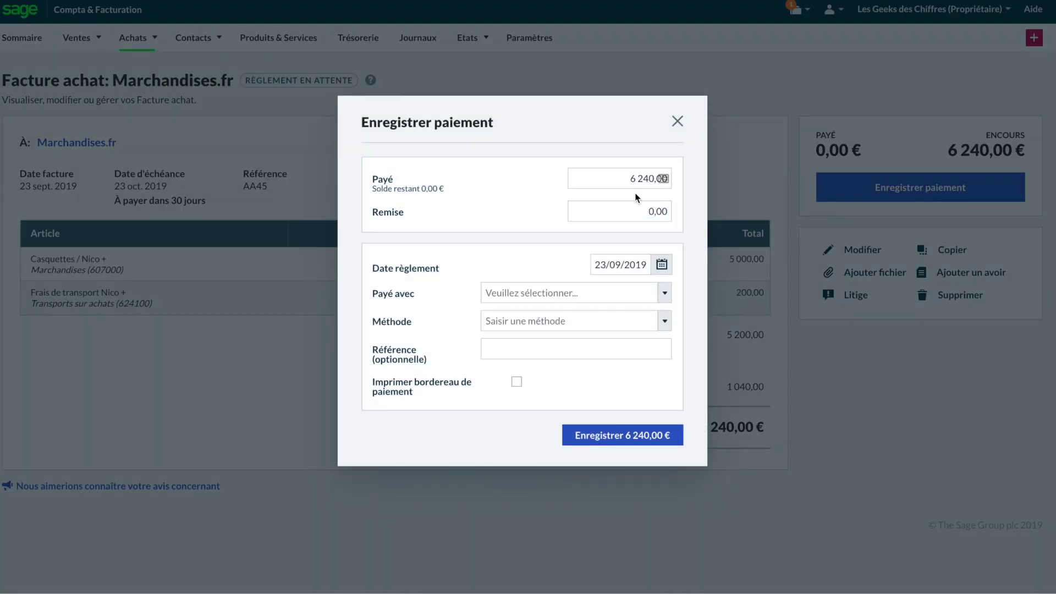
click(633, 297)
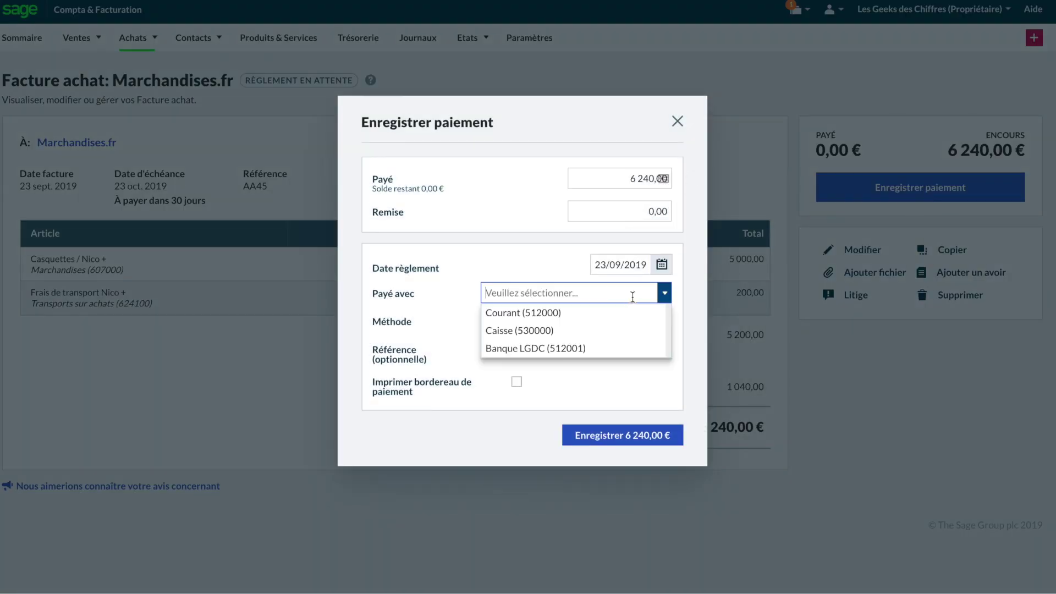
click(576, 351)
click(663, 320)
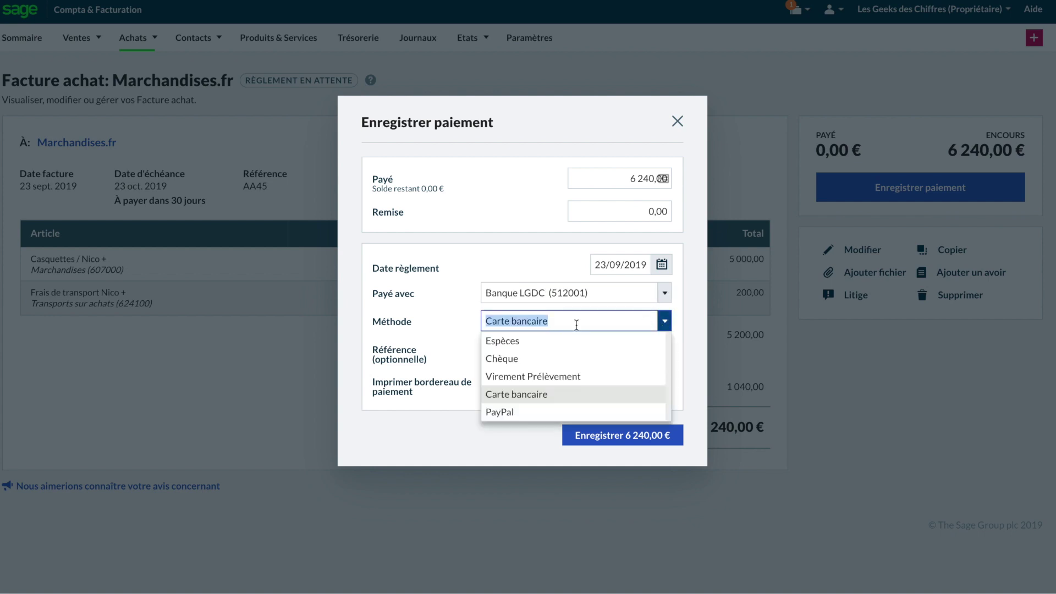
click(574, 378)
click(517, 352)
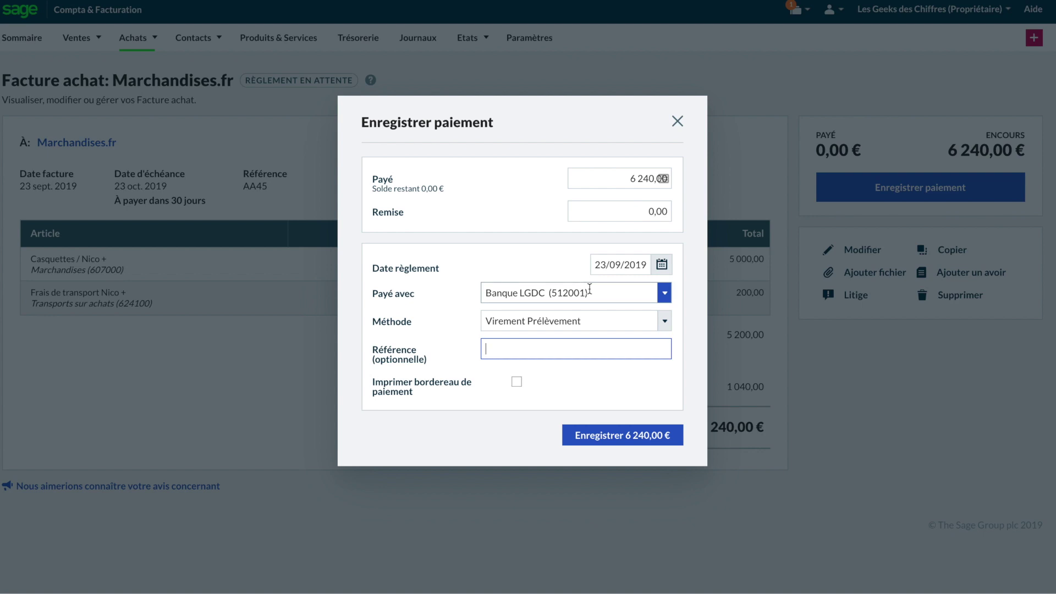
click(636, 439)
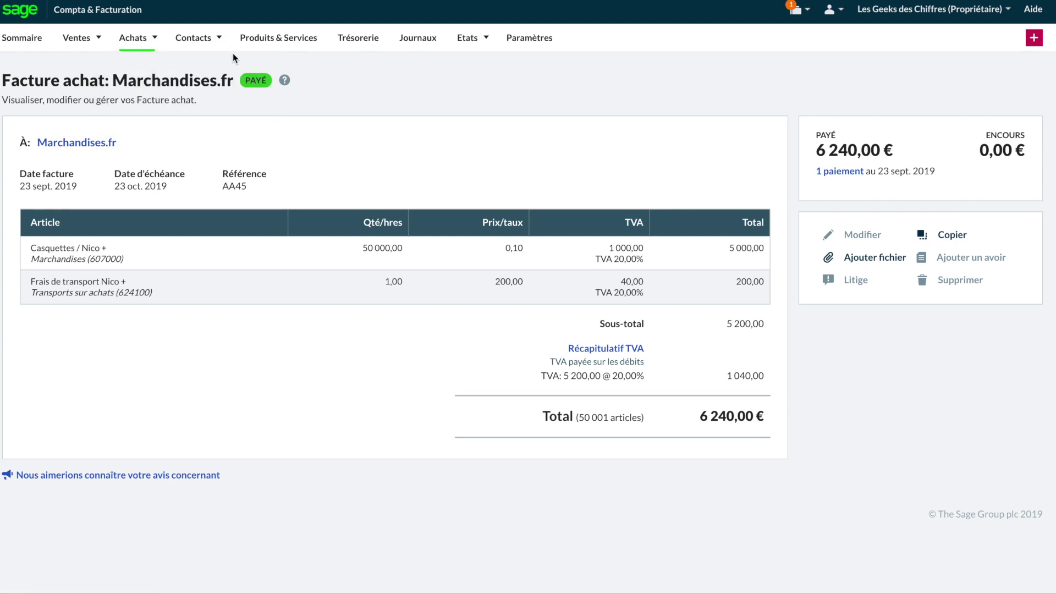
Open the supplier list and check the balance of Marchandises.fr.
mouse_move(195, 38)
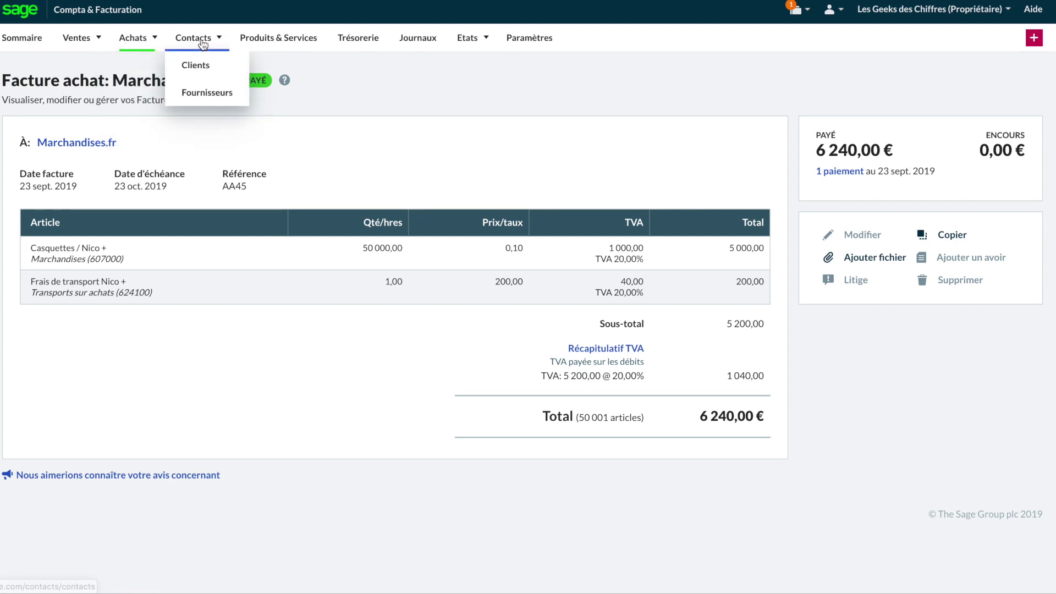
click(203, 93)
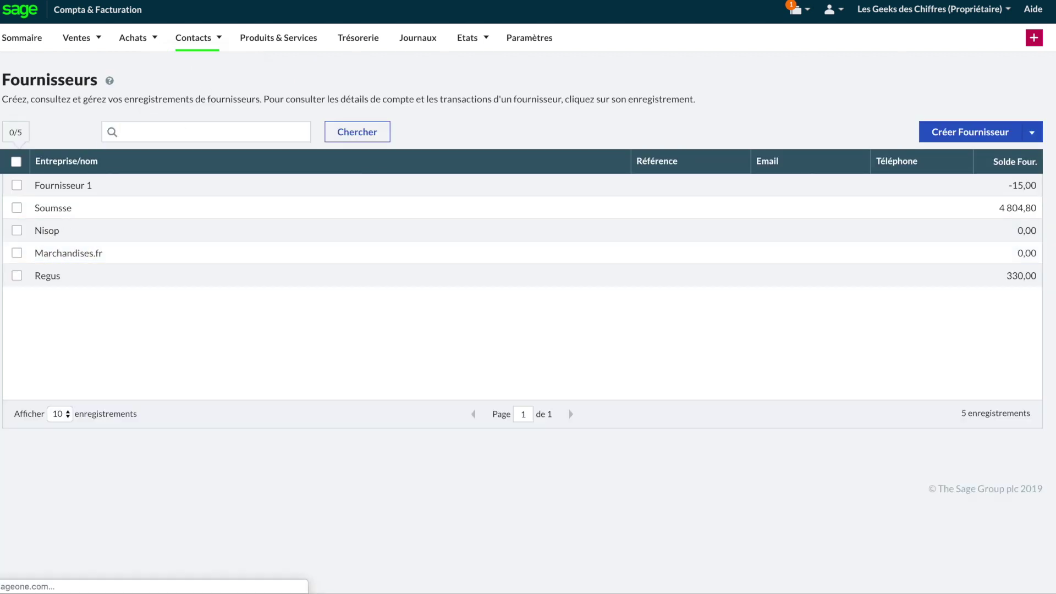
click(1029, 258)
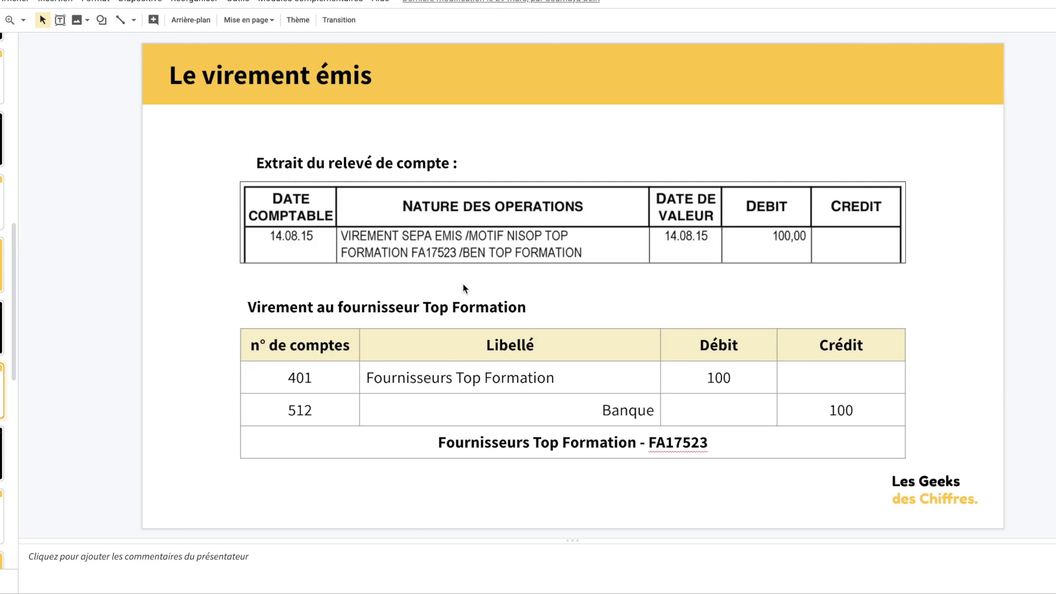
Examine the bank statement extract and the journal entry for the Top Formation transfer on the "Le virement émis" slide.
click(291, 188)
click(309, 208)
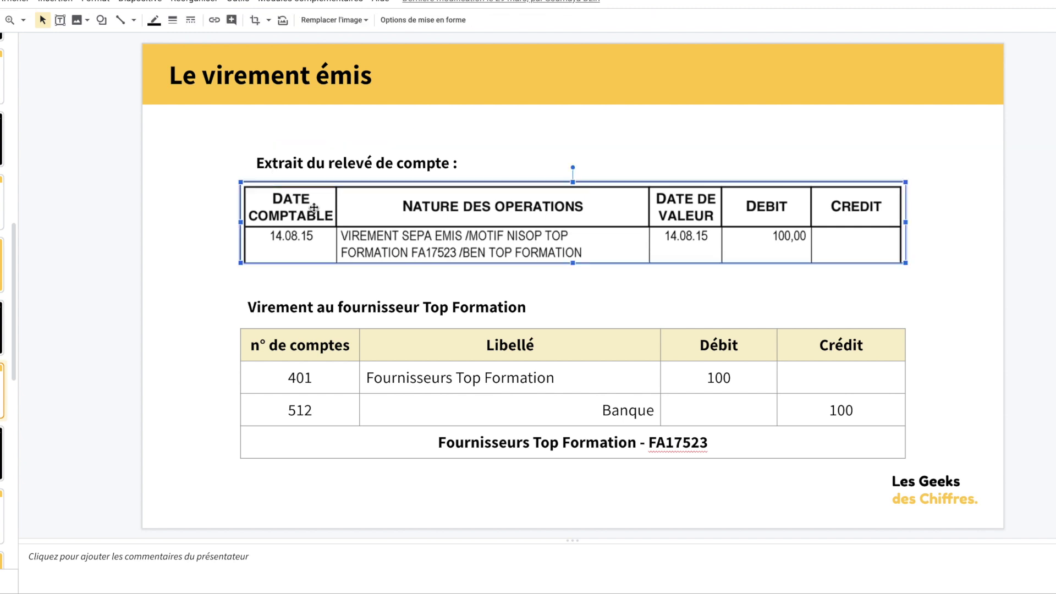
click(191, 228)
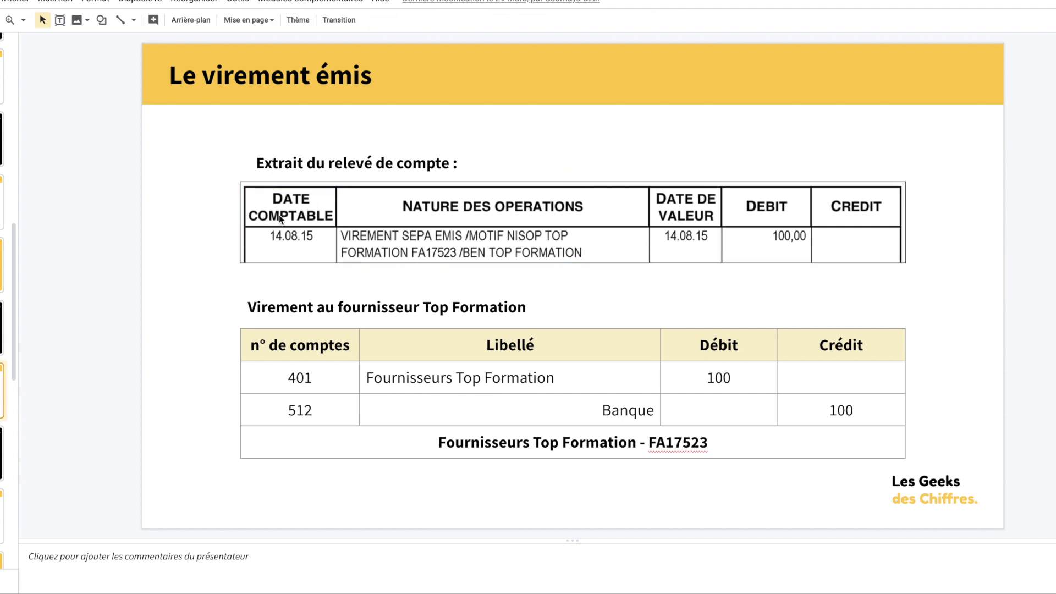
click(304, 220)
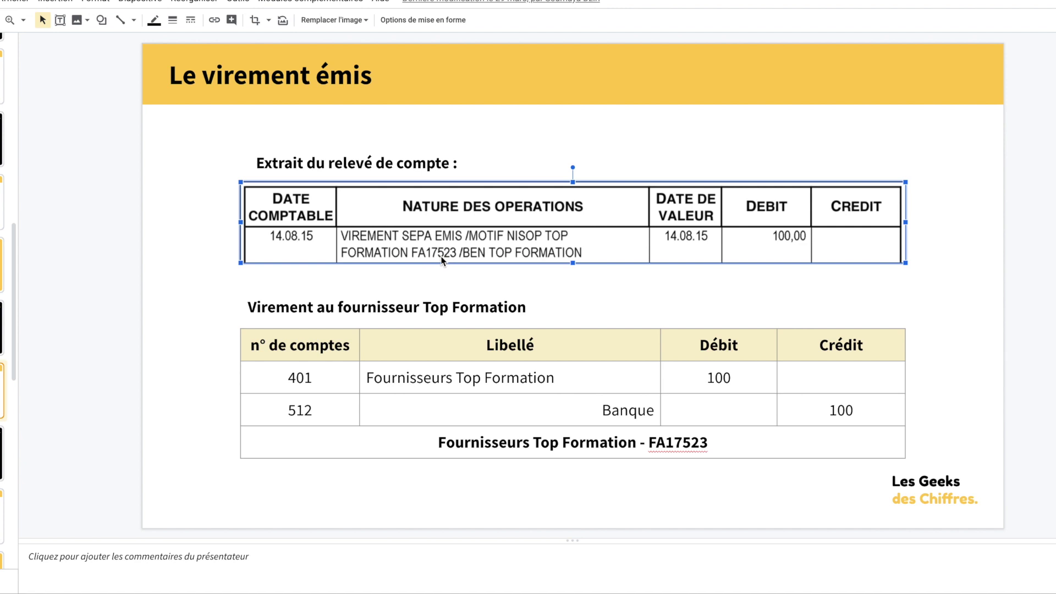
click(761, 299)
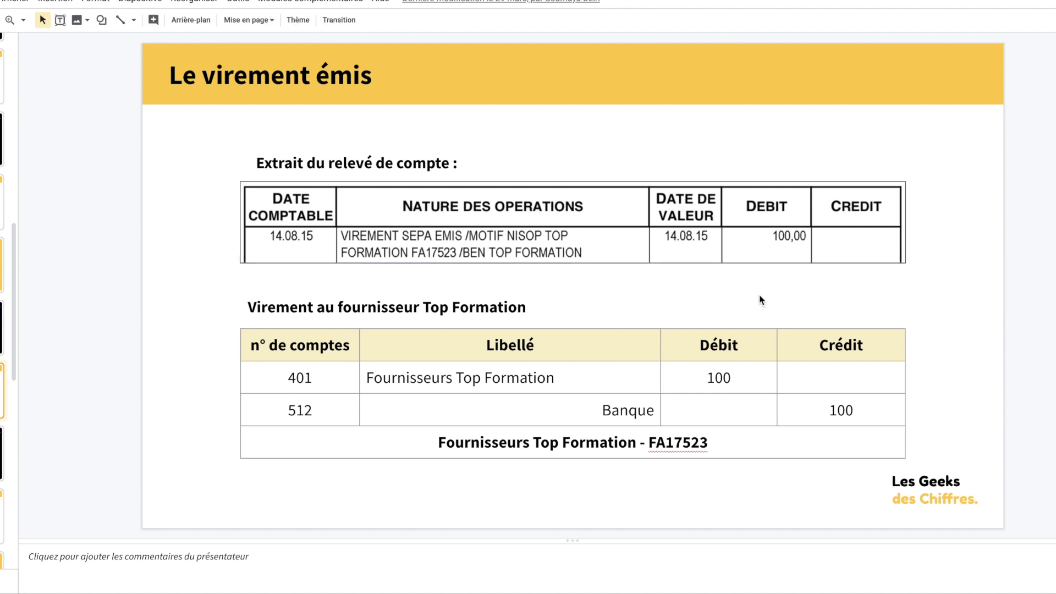
click(325, 375)
drag(253, 346, 868, 442)
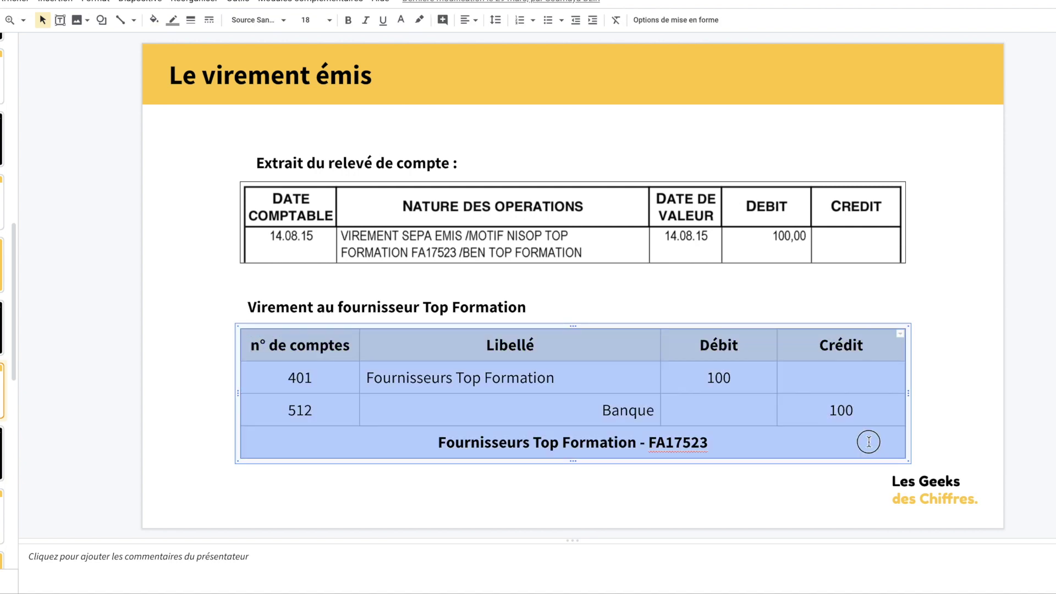
click(483, 221)
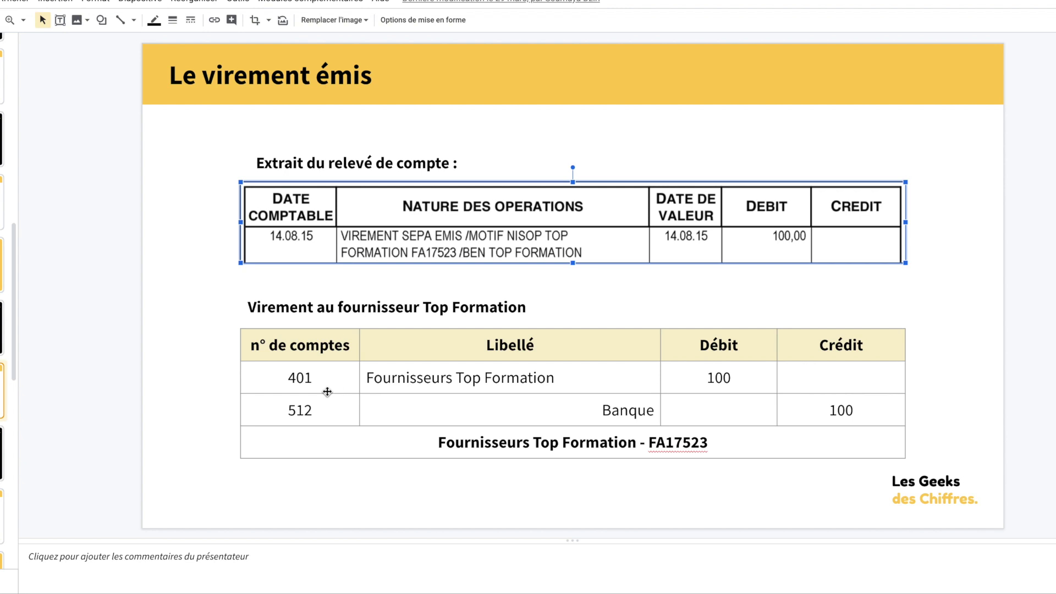
click(287, 380)
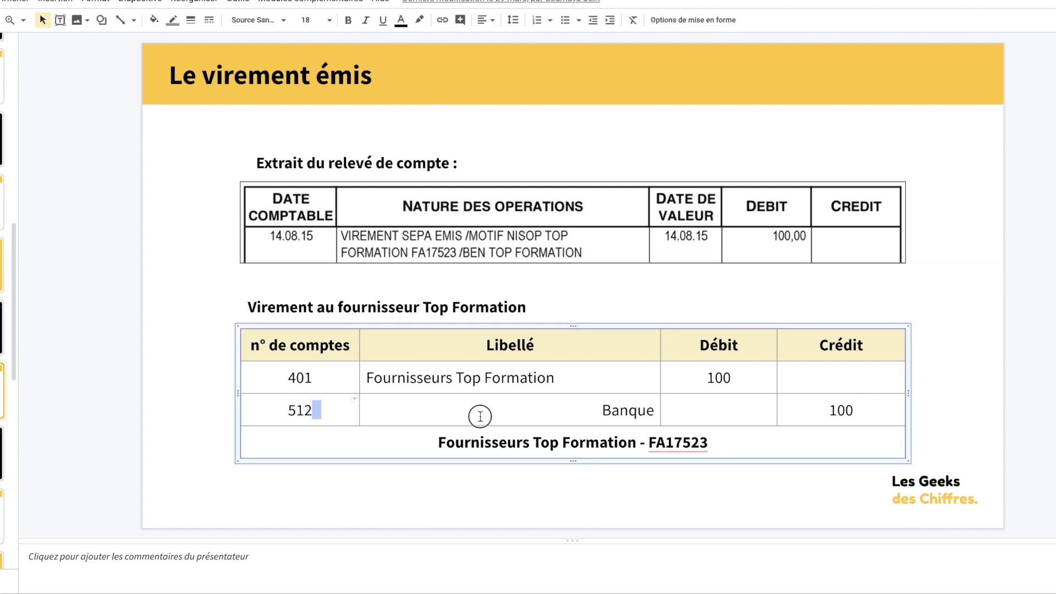